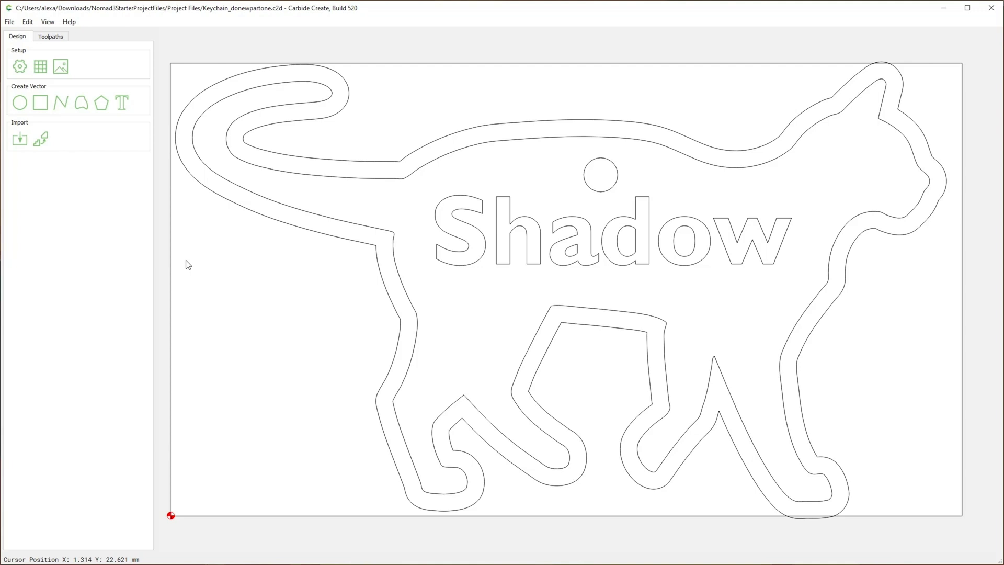
Step: Start a contour toolpath on the cat's outer outline, checking offset direction and keeping Inside / Left
click(51, 36)
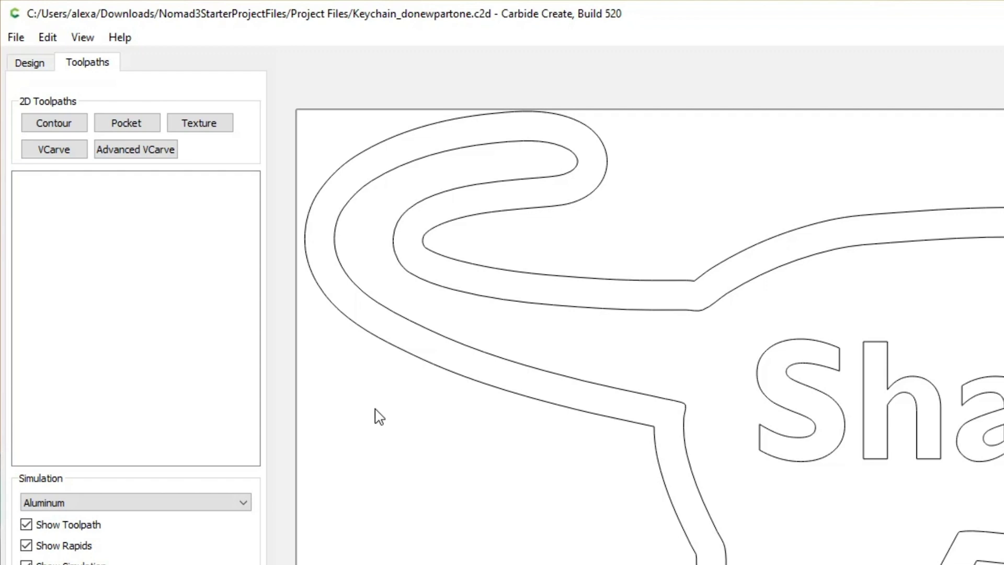
click(78, 128)
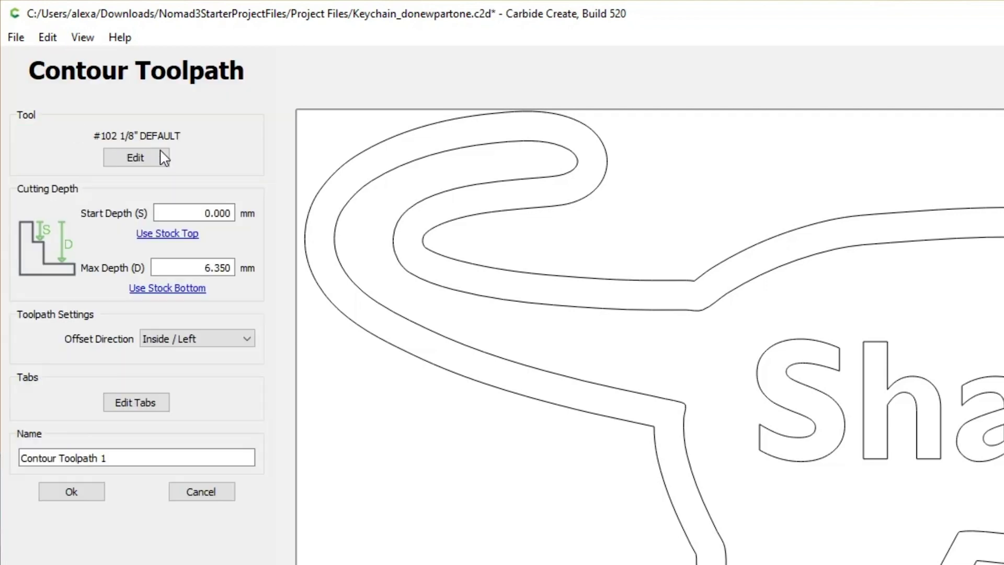
click(391, 349)
click(237, 340)
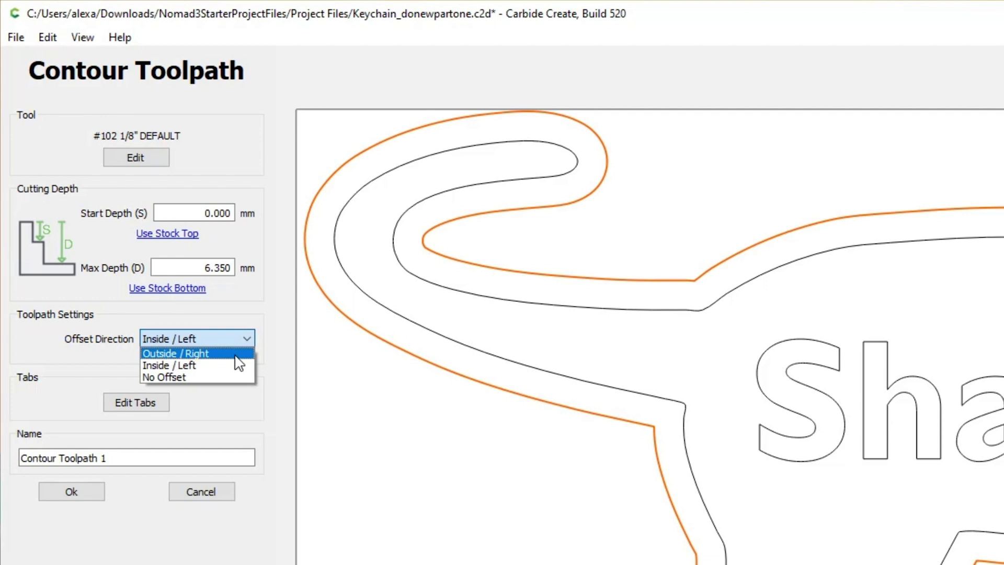
click(277, 366)
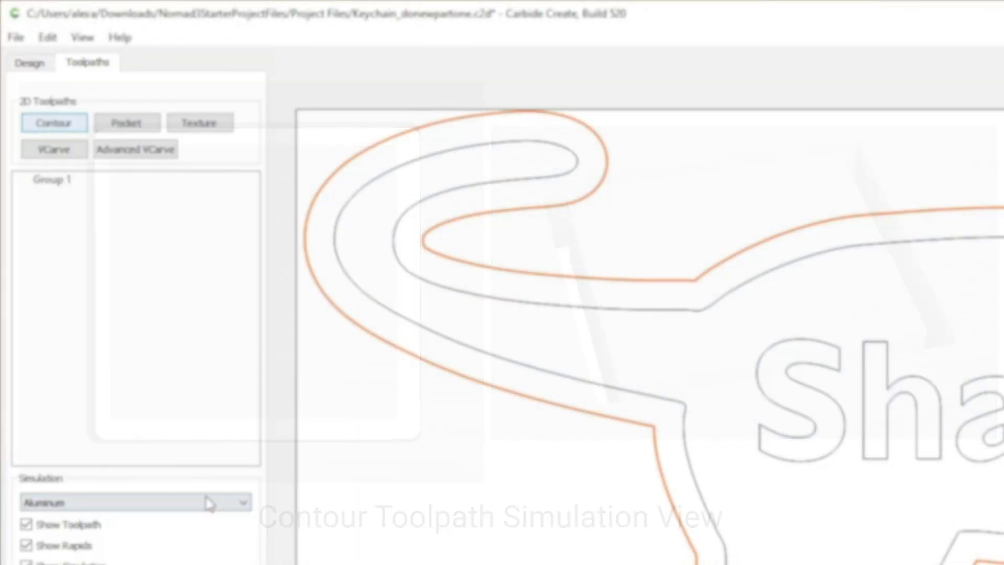
click(128, 124)
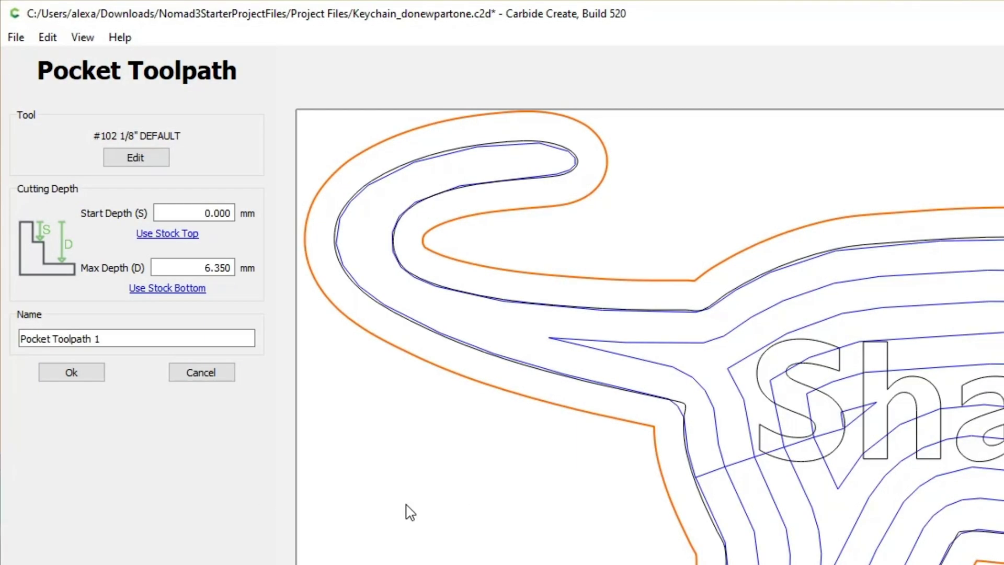
drag(206, 268, 233, 268)
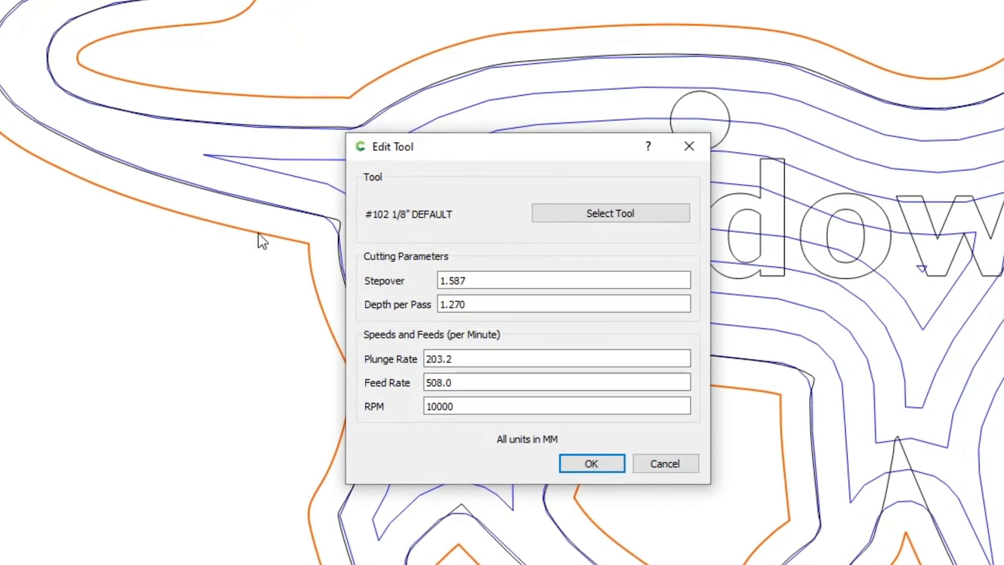
click(443, 299)
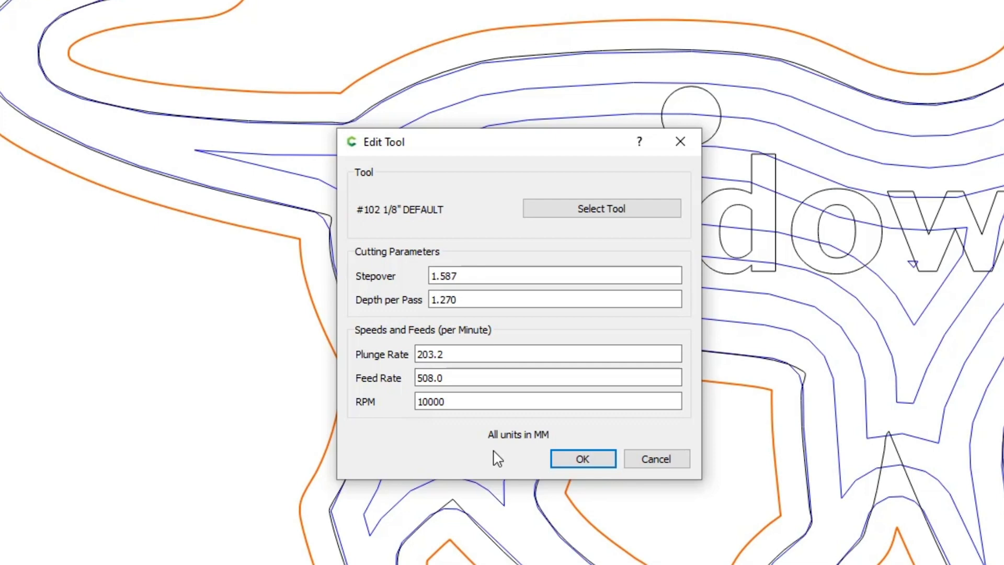
click(665, 461)
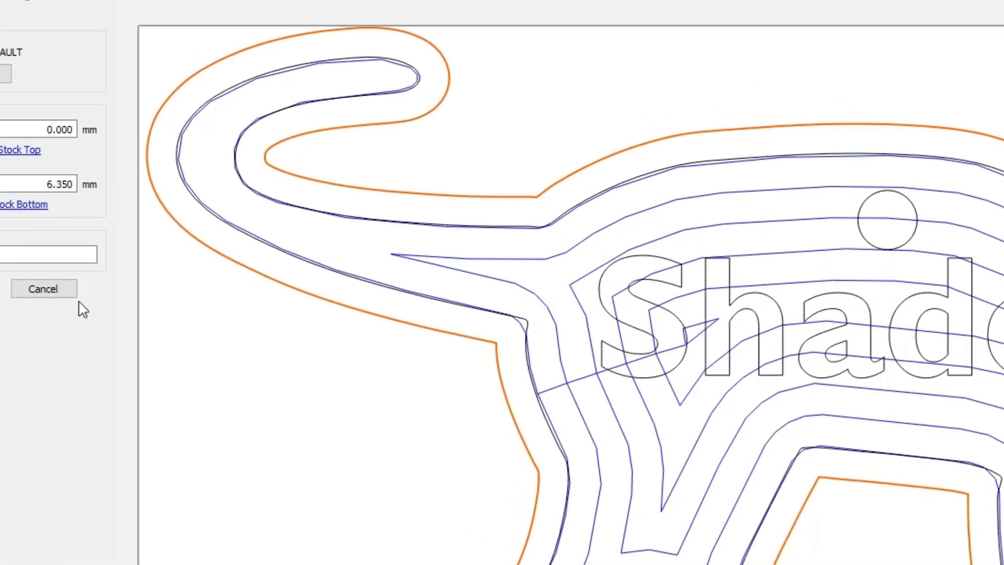
click(73, 293)
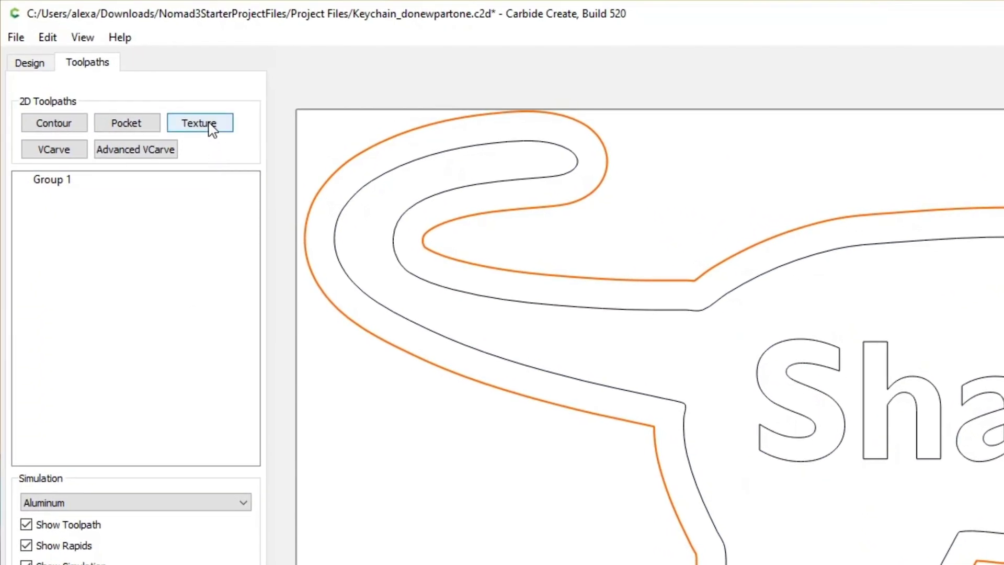
Step: Start a texture toolpath and add the inner keychain outline to its area
click(212, 128)
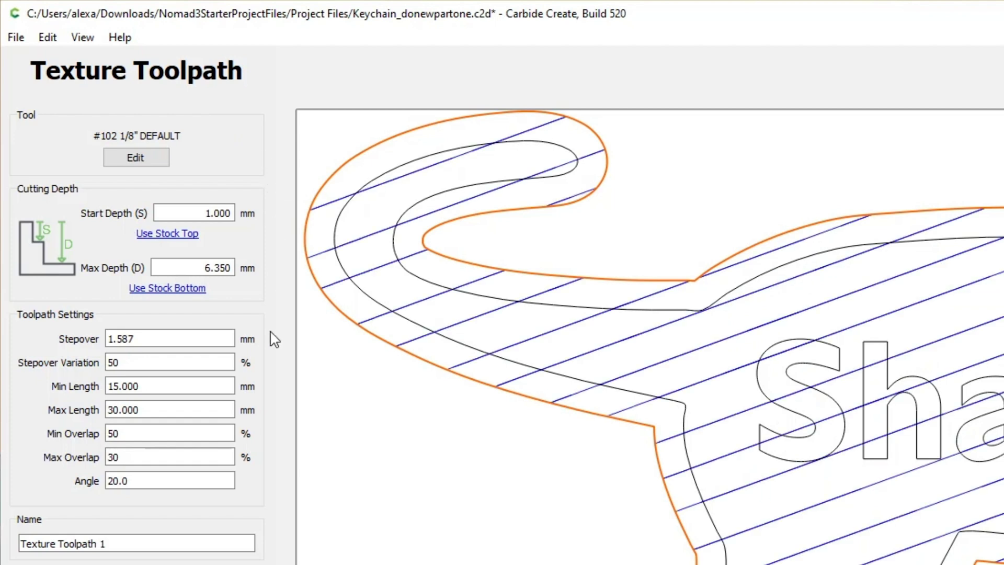
click(415, 336)
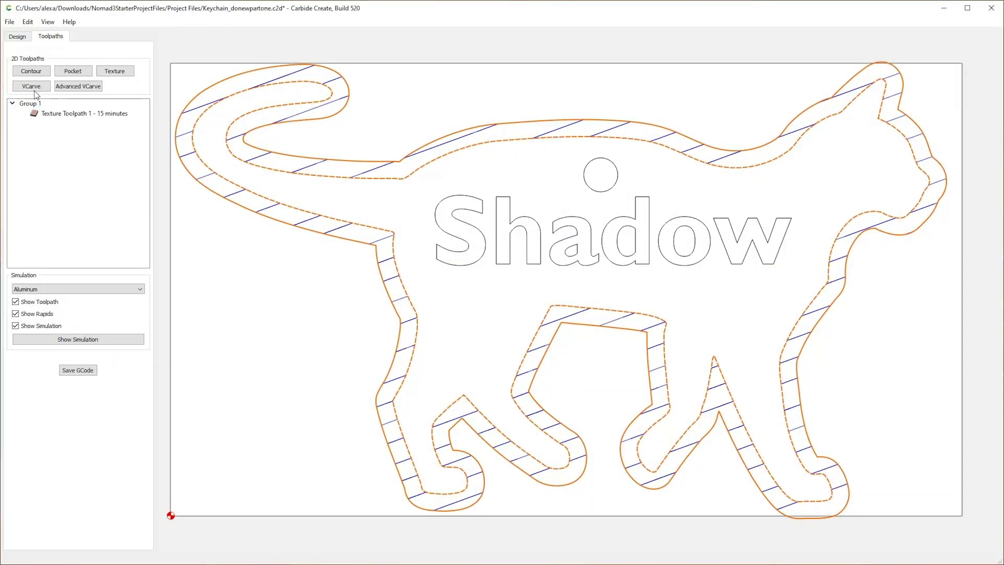
Step: Delete the texture toolpath from the toolpath list
right_click(47, 115)
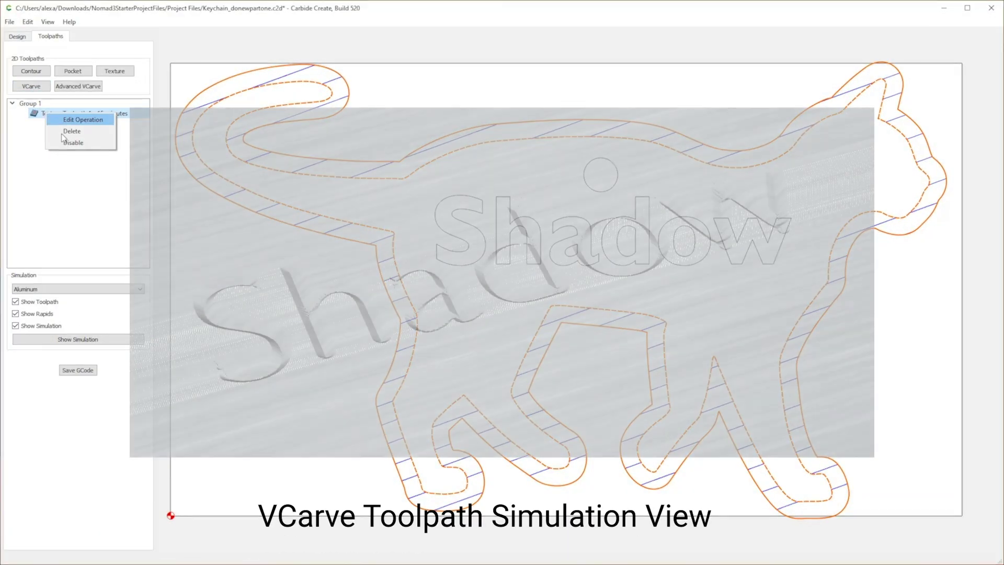
click(59, 153)
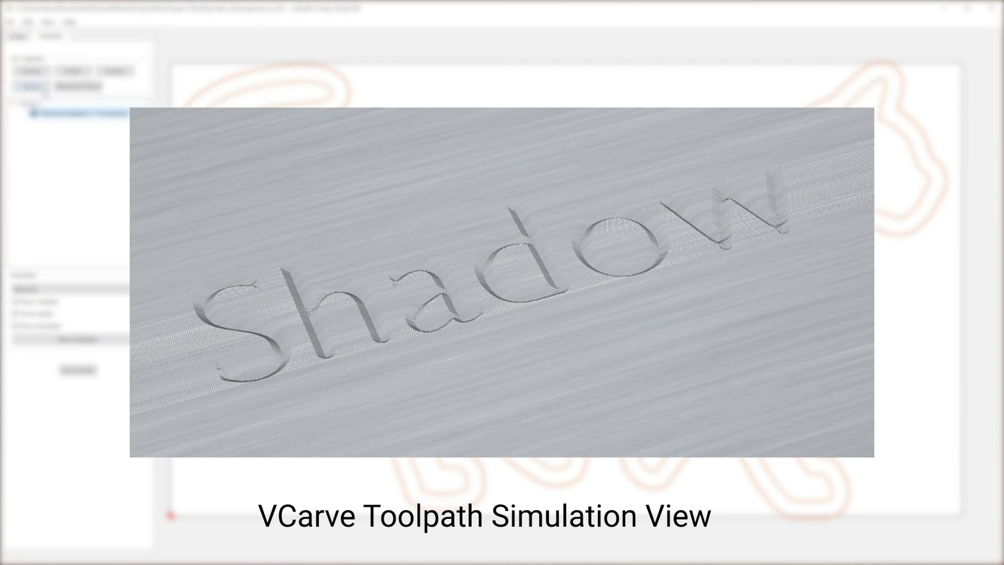
right_click(56, 115)
click(69, 134)
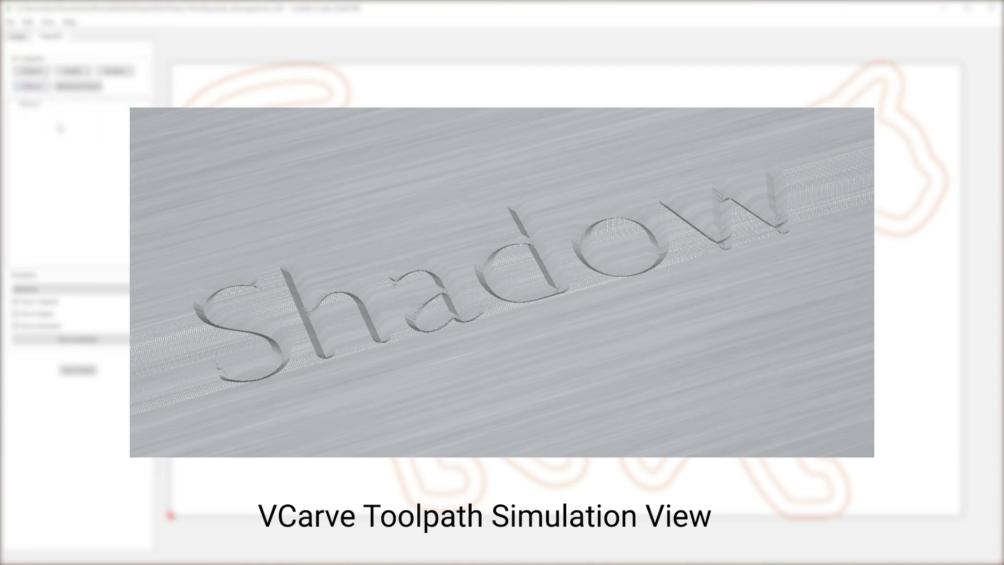
Step: Browse the Nomad Hardwood Vee cutters for a V-carve toolpath, then cancel it unsaved
click(26, 86)
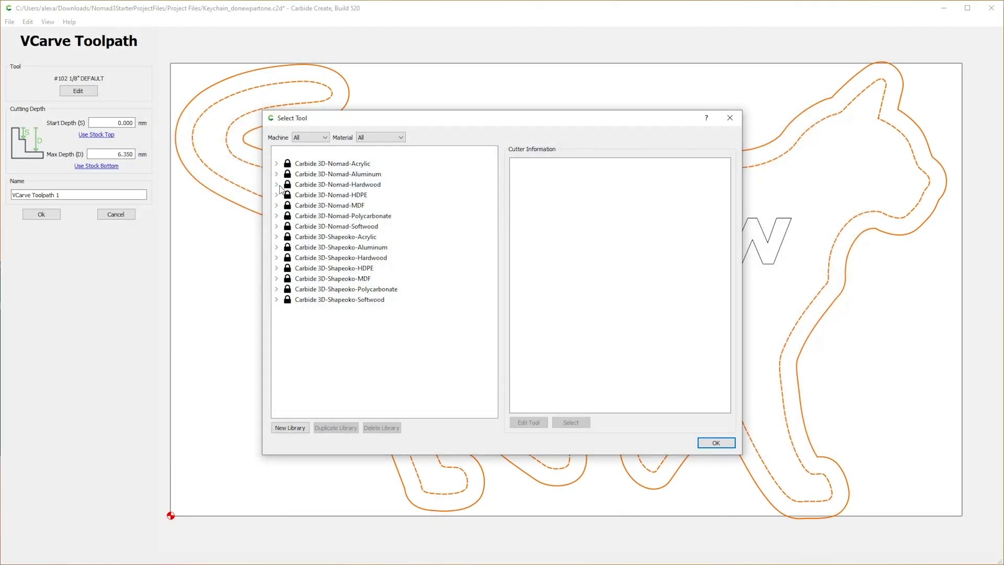
click(277, 184)
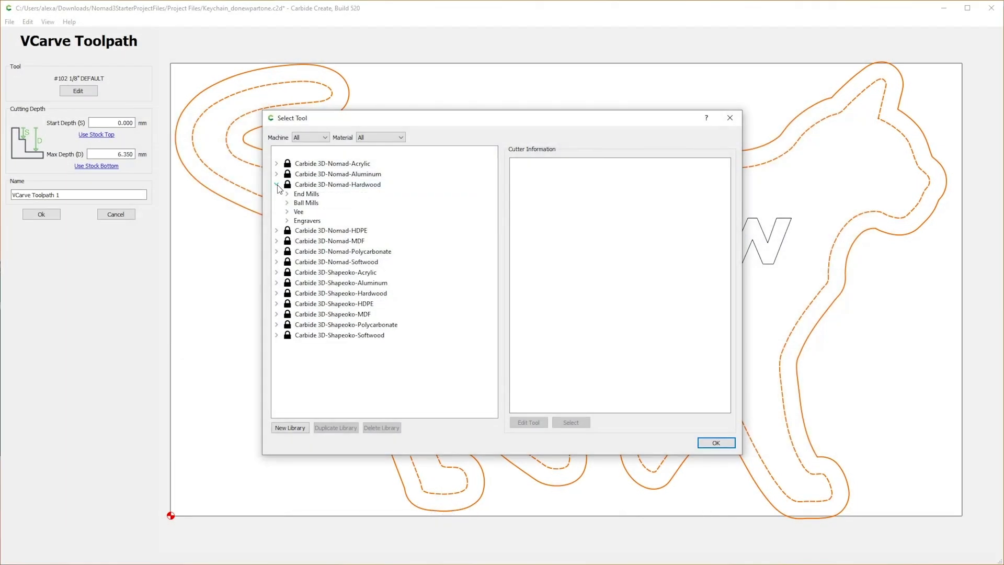
click(287, 211)
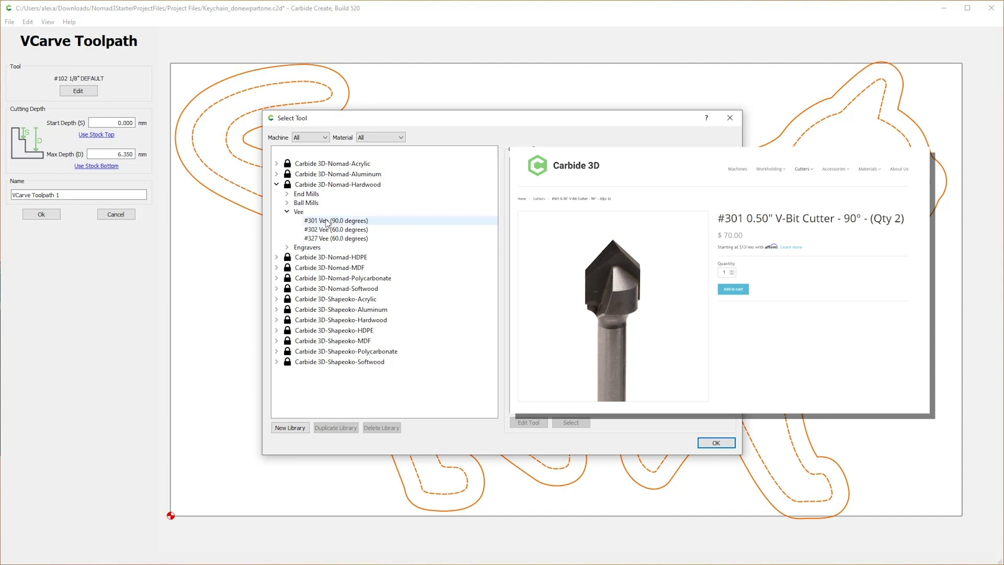
click(714, 443)
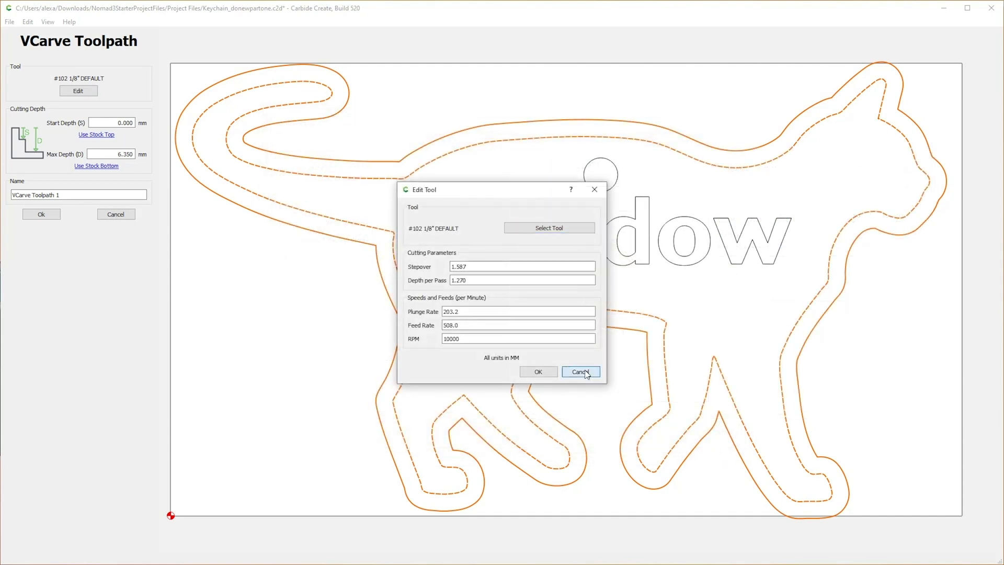
click(581, 372)
click(118, 215)
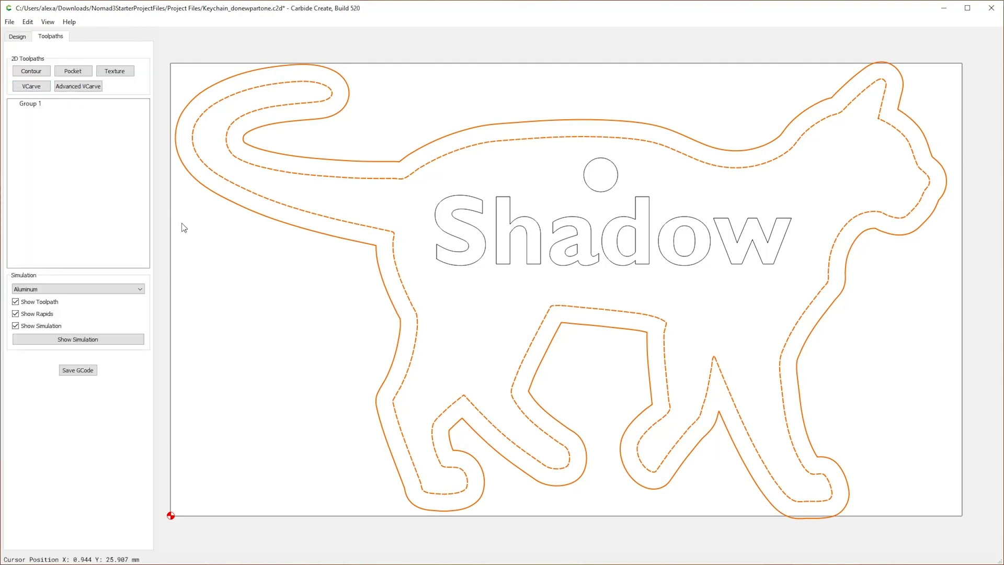
Step: Inspect the #112 1/16" end mill and #302 60° Vee bit in the Nomad Hardwood library, choosing none
click(48, 22)
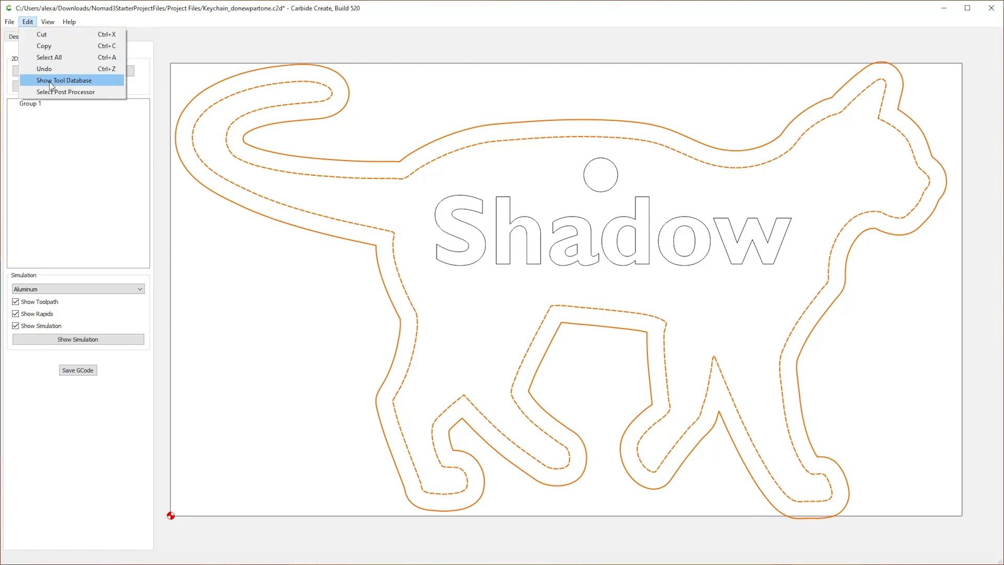
click(51, 85)
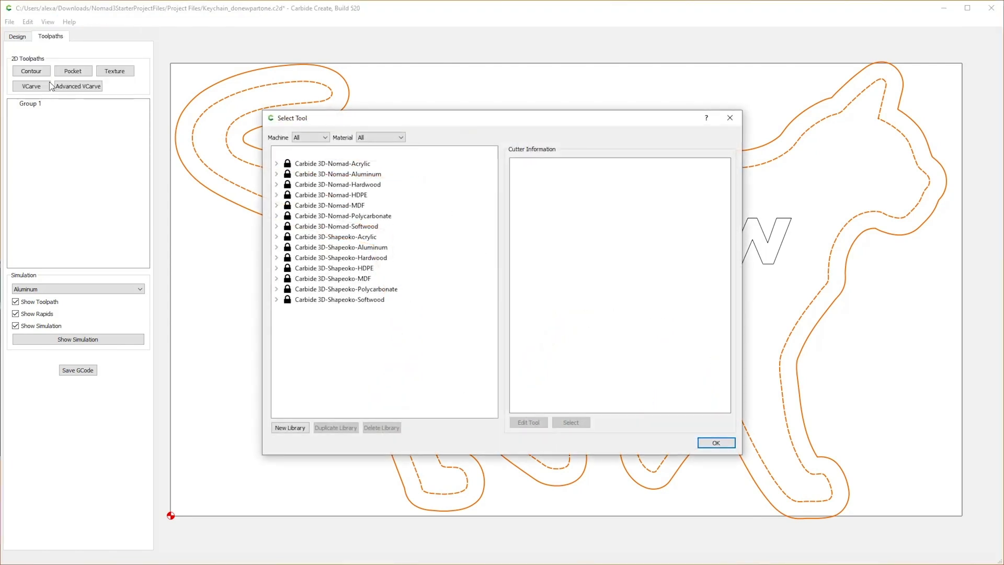
click(275, 185)
click(286, 194)
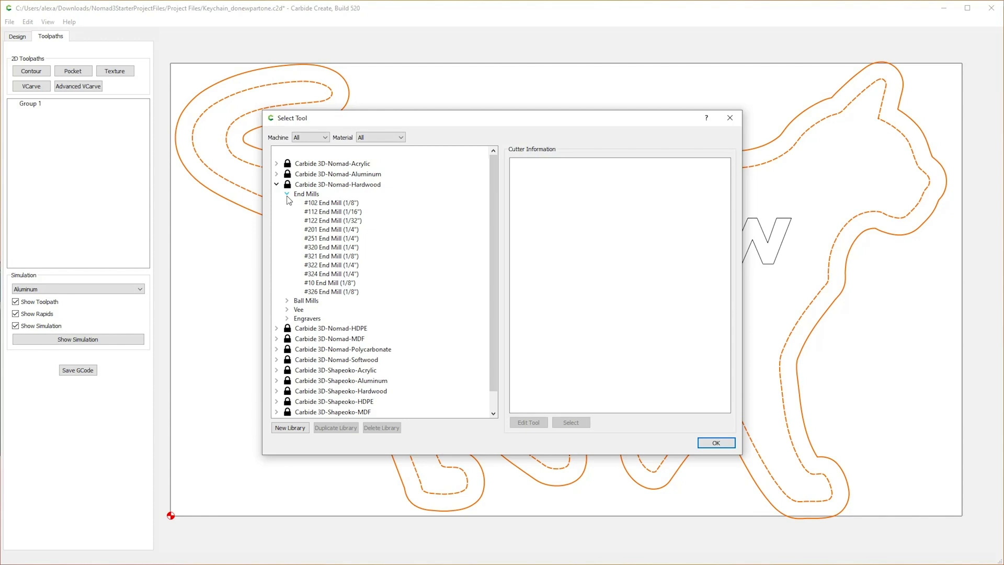
click(339, 212)
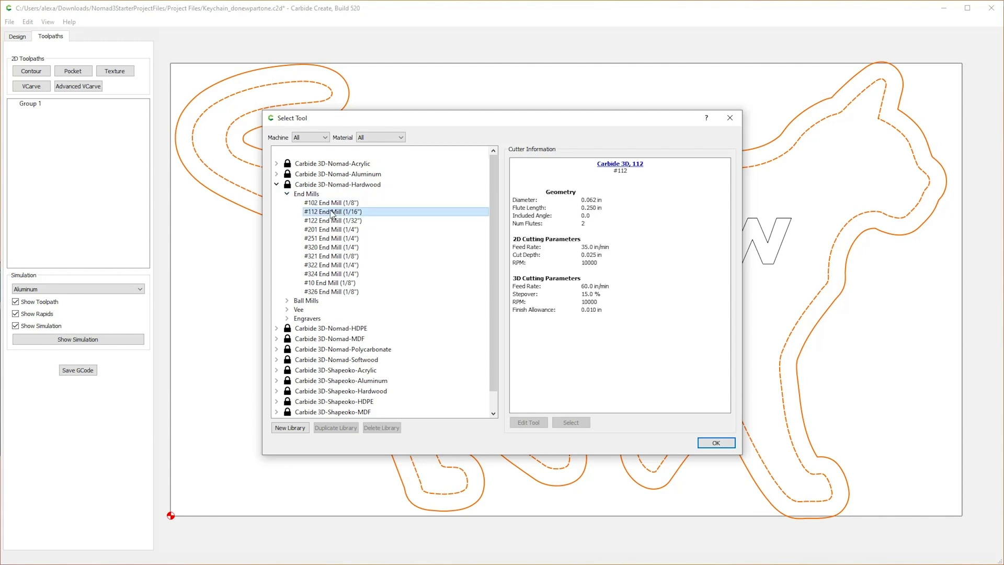
click(287, 310)
click(329, 328)
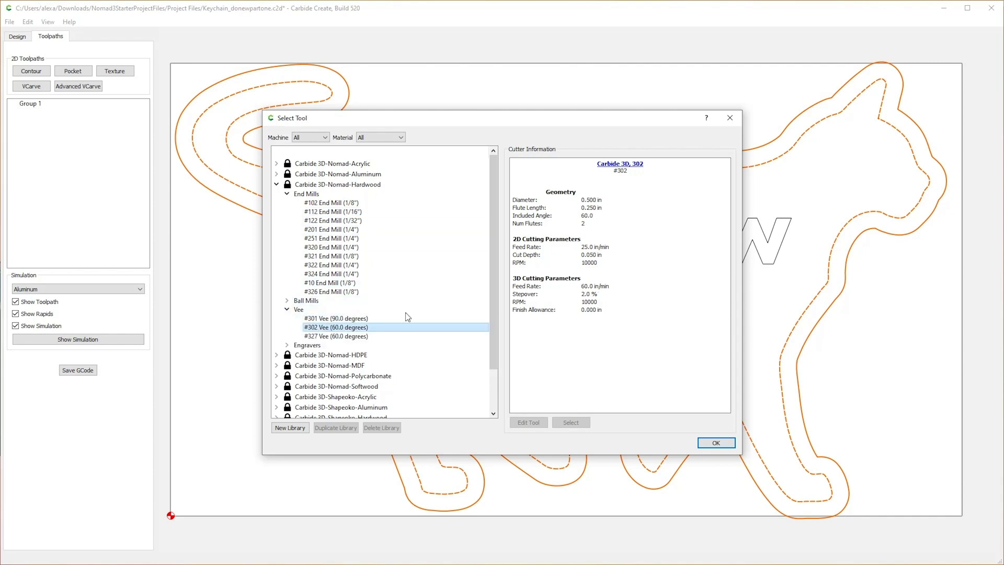
click(730, 118)
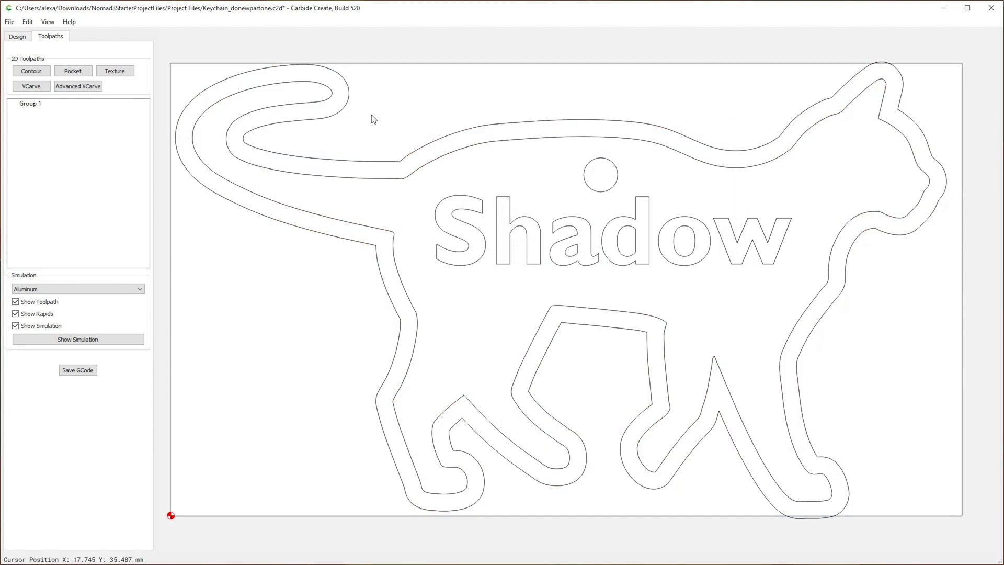
Step: Select both the outer and inner cat outlines and start a texture toolpath on them
click(352, 162)
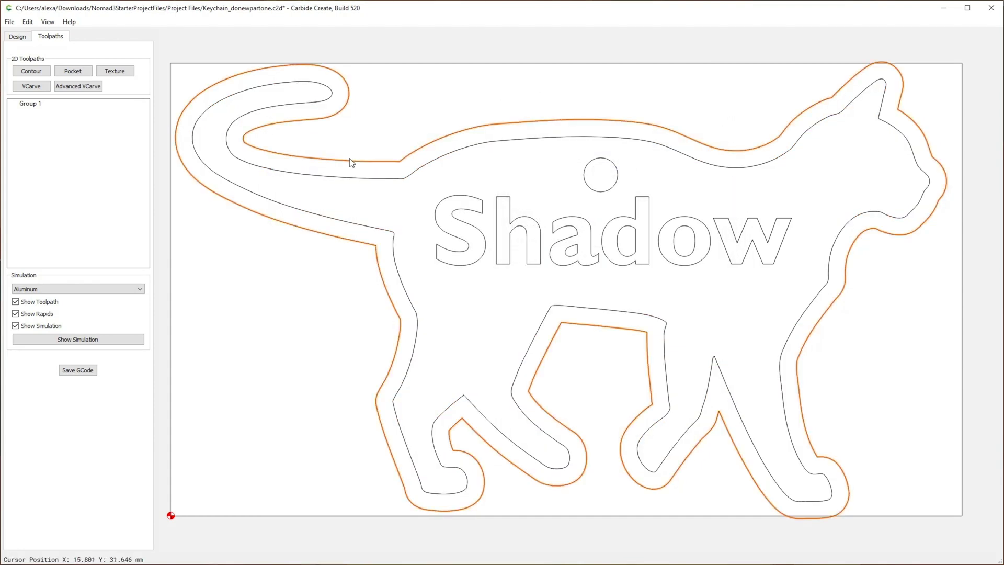
shift+click(347, 177)
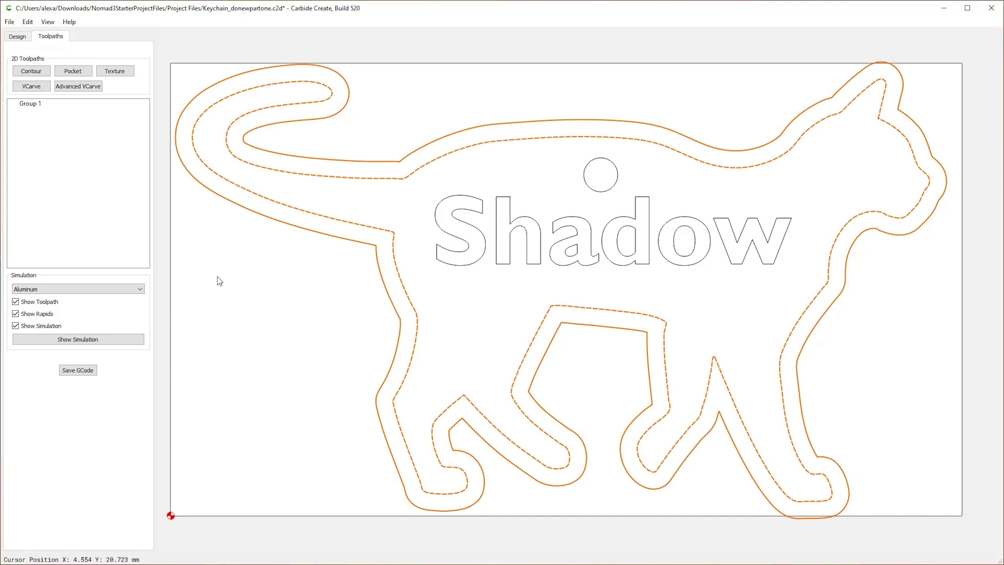
click(116, 72)
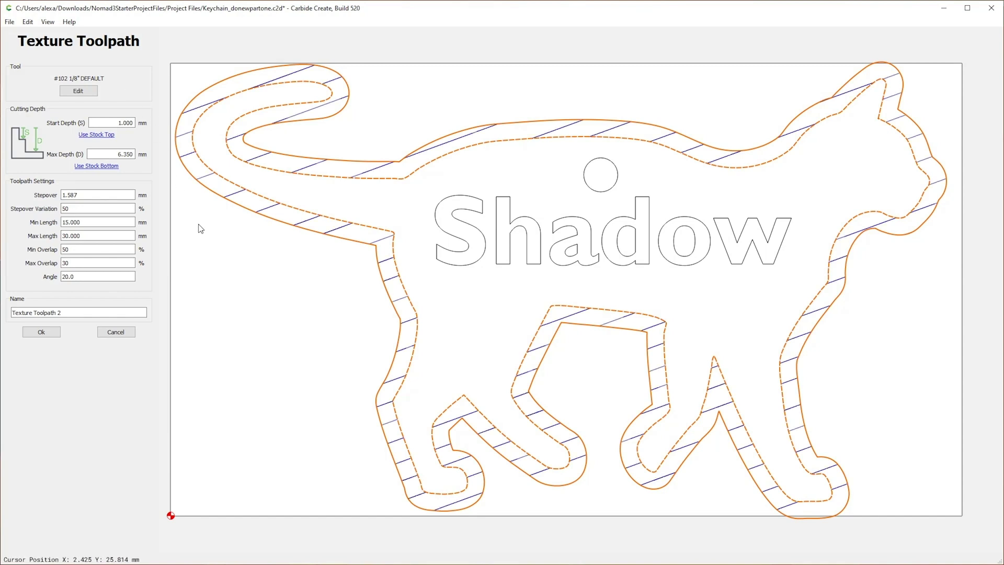
Step: Switch the texture cutter to the #112 1/16" end mill from the Nomad Hardwood library
click(85, 93)
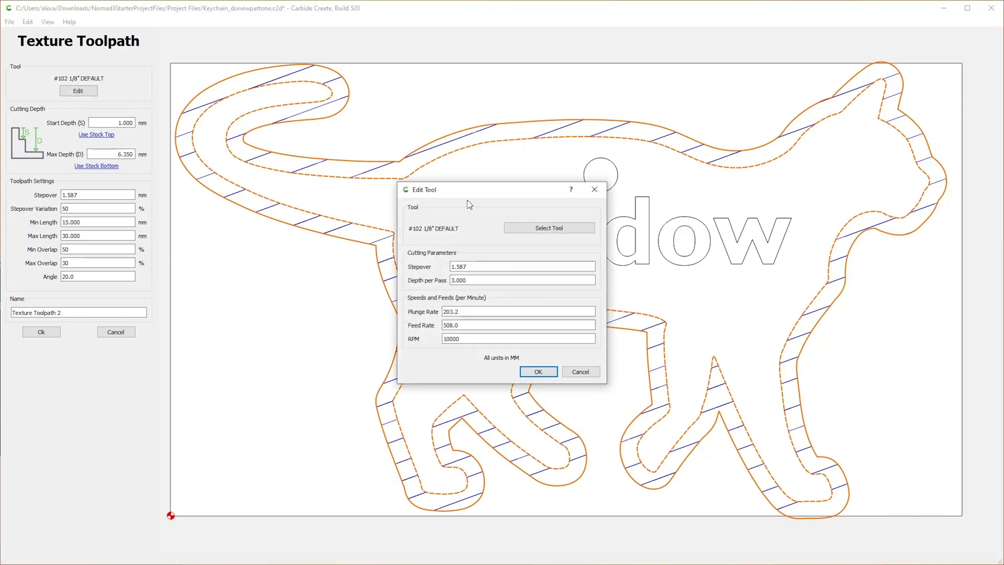
click(541, 227)
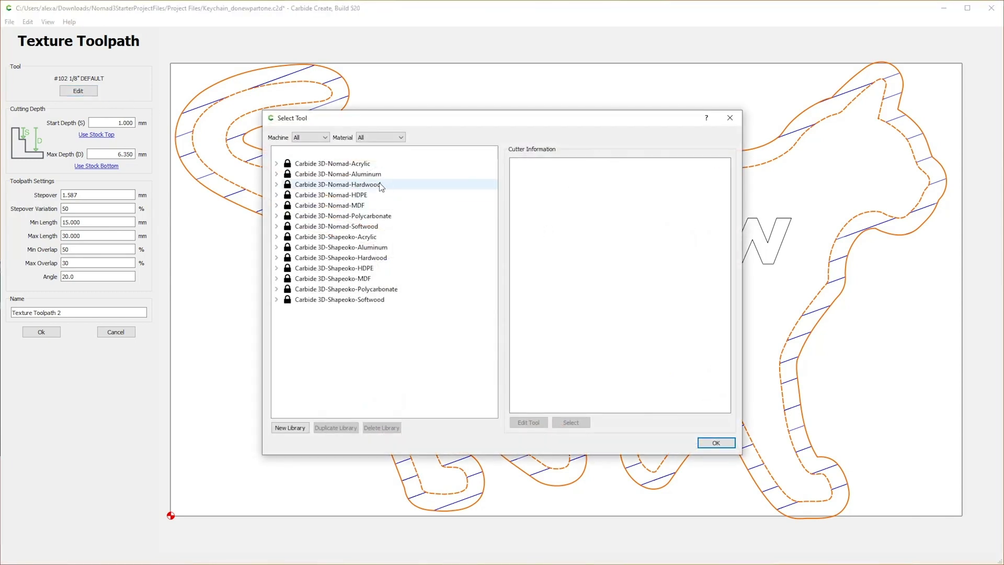
click(277, 184)
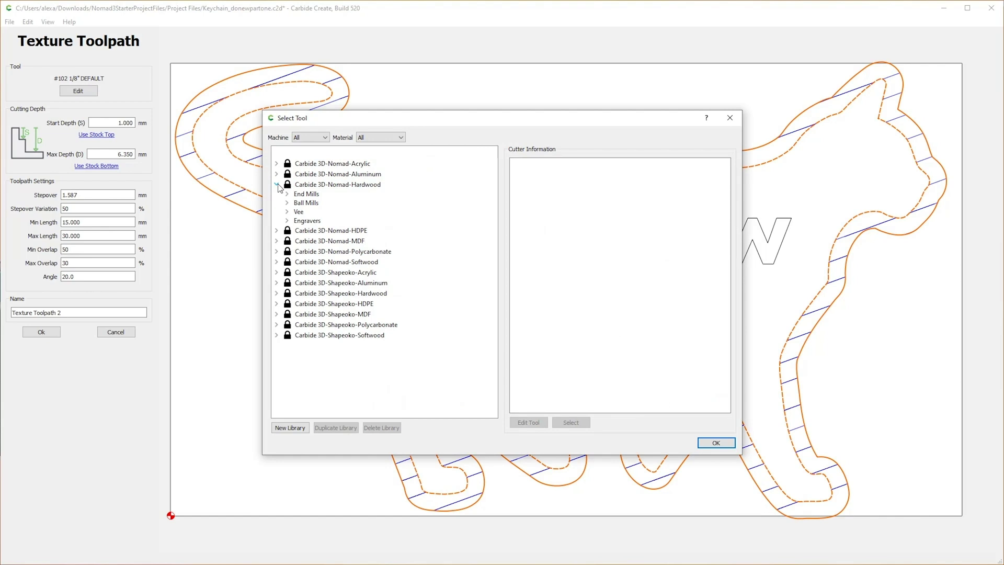
click(286, 194)
click(345, 212)
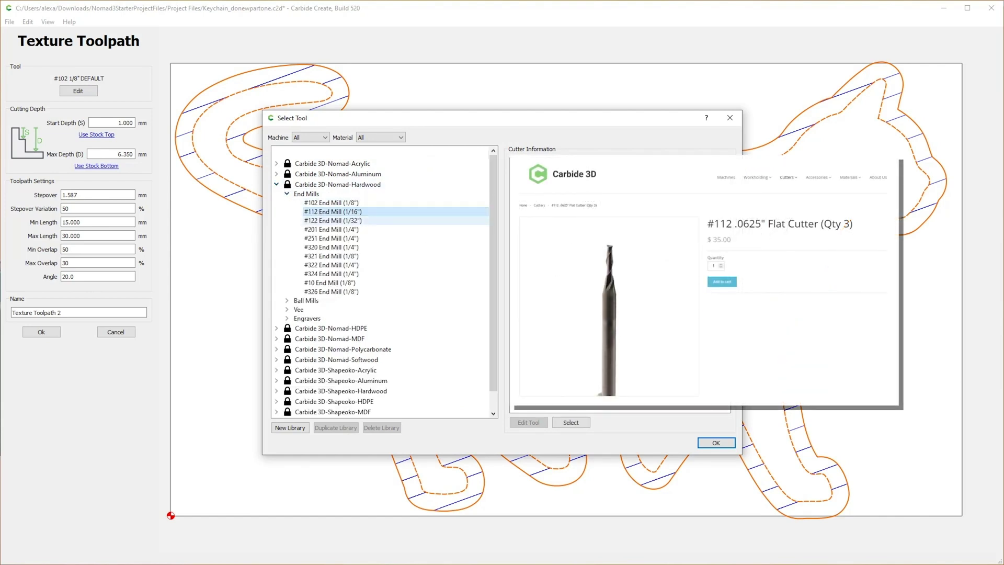
click(572, 422)
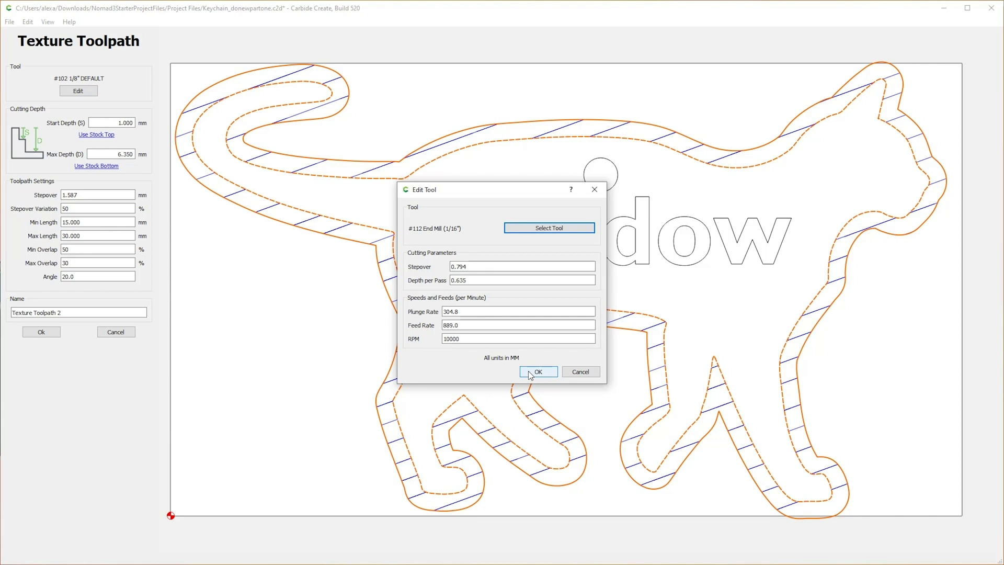
click(530, 373)
Step: Set max depth 1 mm starting from stock top and create the texture toolpath
double_click(119, 154)
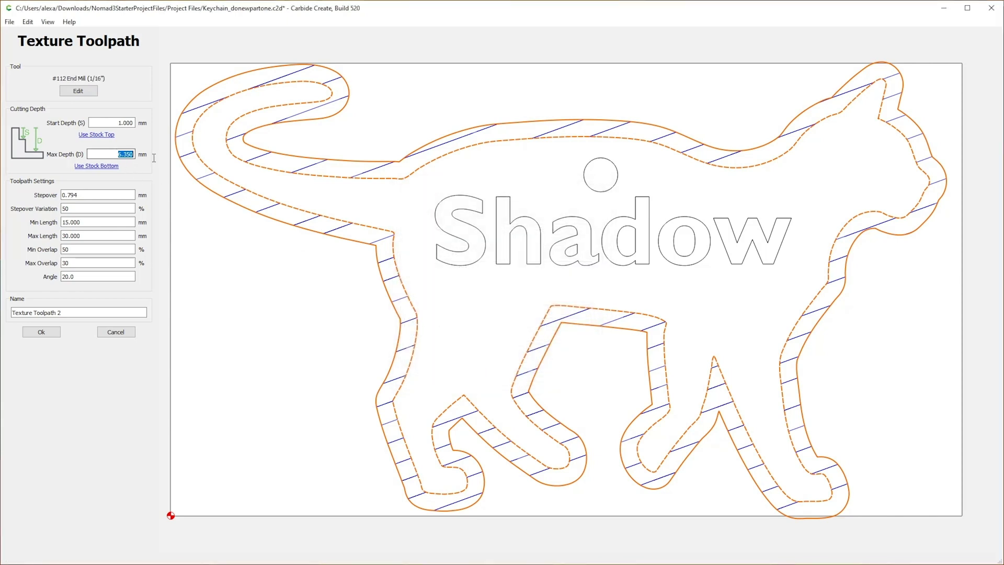
text(1)
double_click(105, 123)
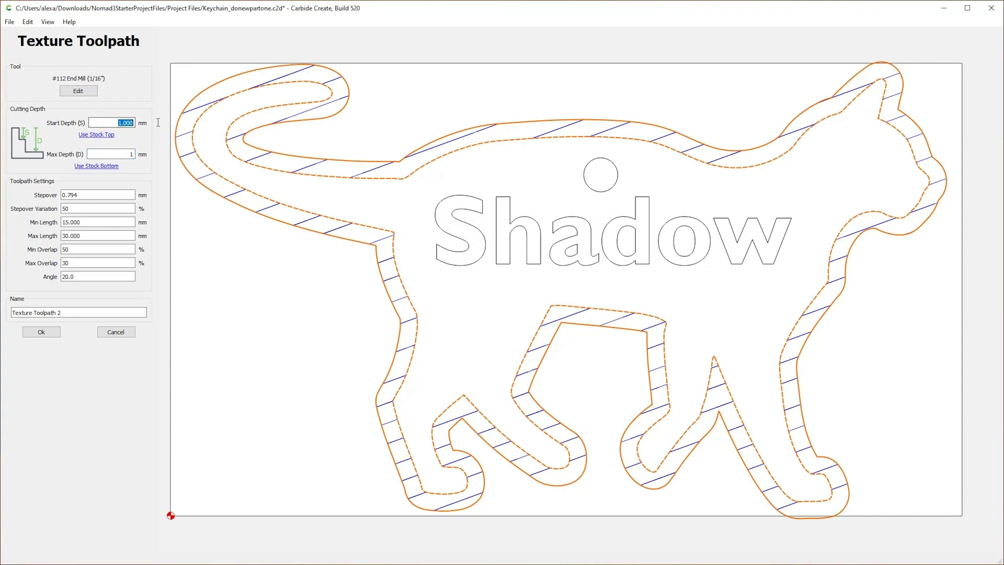
click(107, 135)
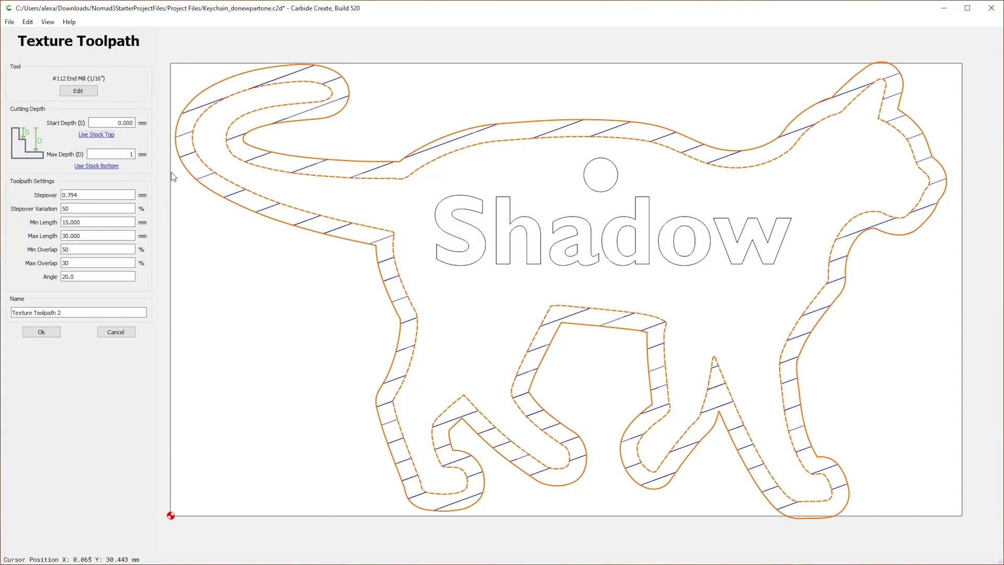
click(51, 333)
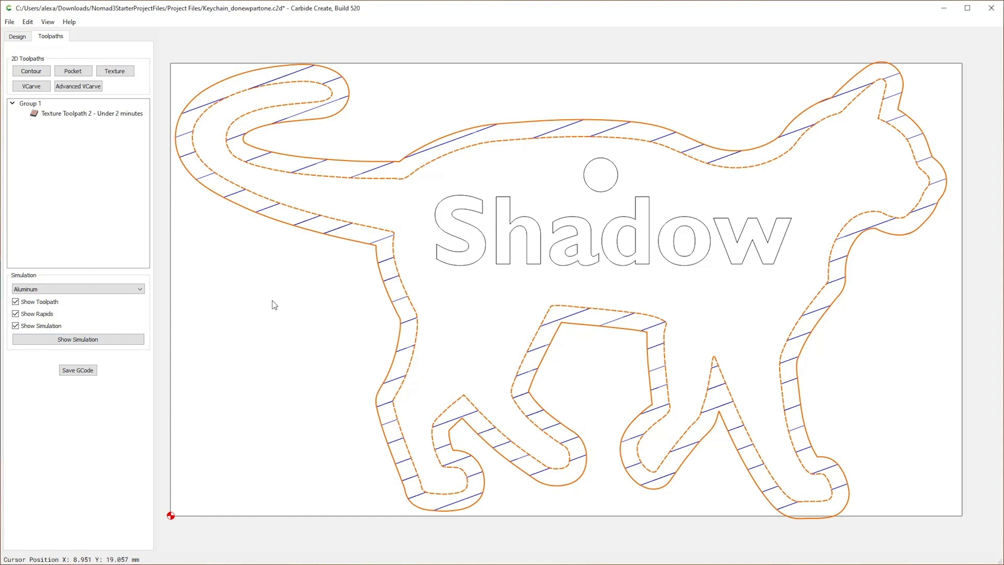
Step: Simulate the texture cut with toolpath lines and rapids hidden, then start a pocket toolpath
click(103, 338)
click(23, 313)
click(16, 301)
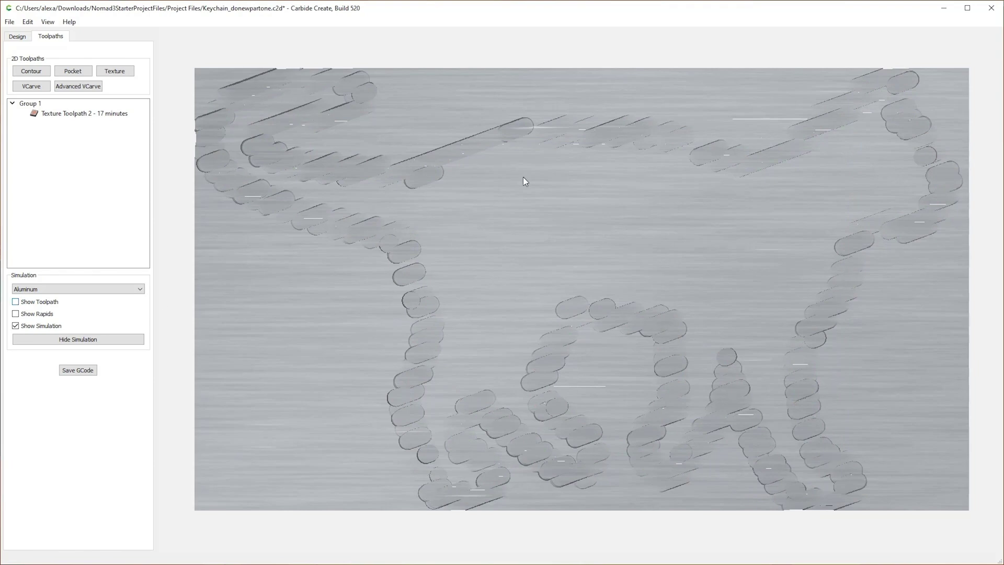
click(73, 71)
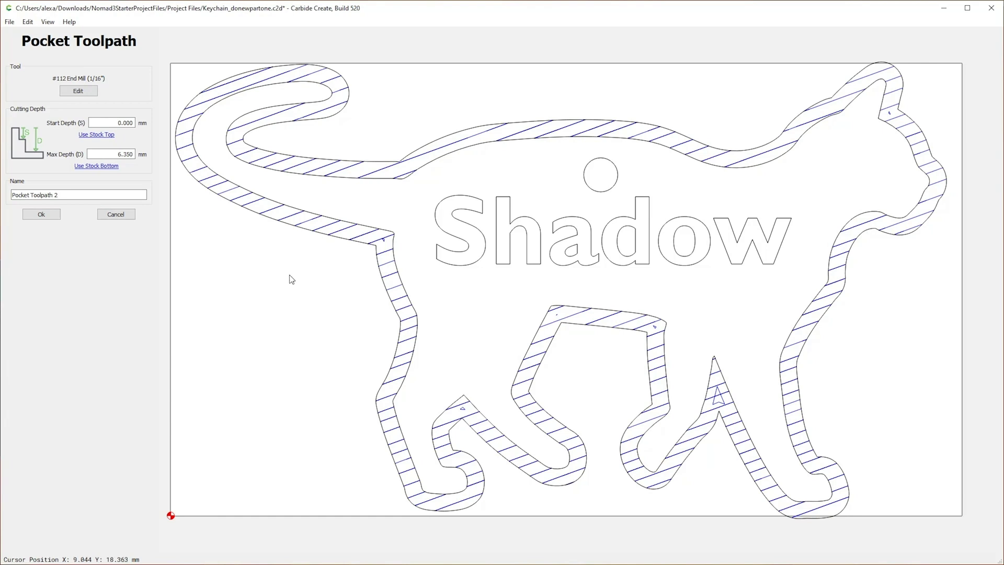
Step: Pocket only the inner cat outline to 2 mm max depth and save the toolpath
click(408, 184)
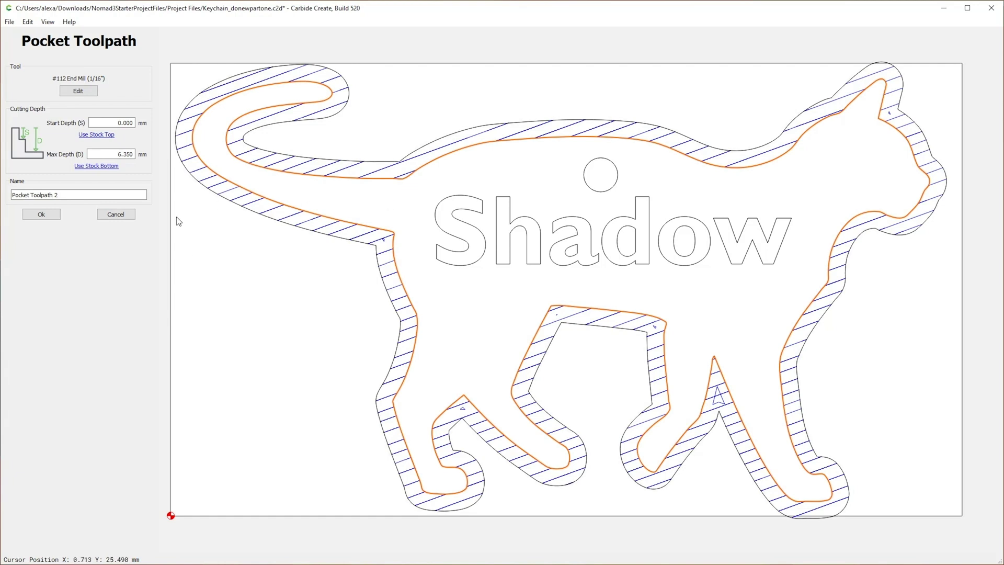
double_click(119, 153)
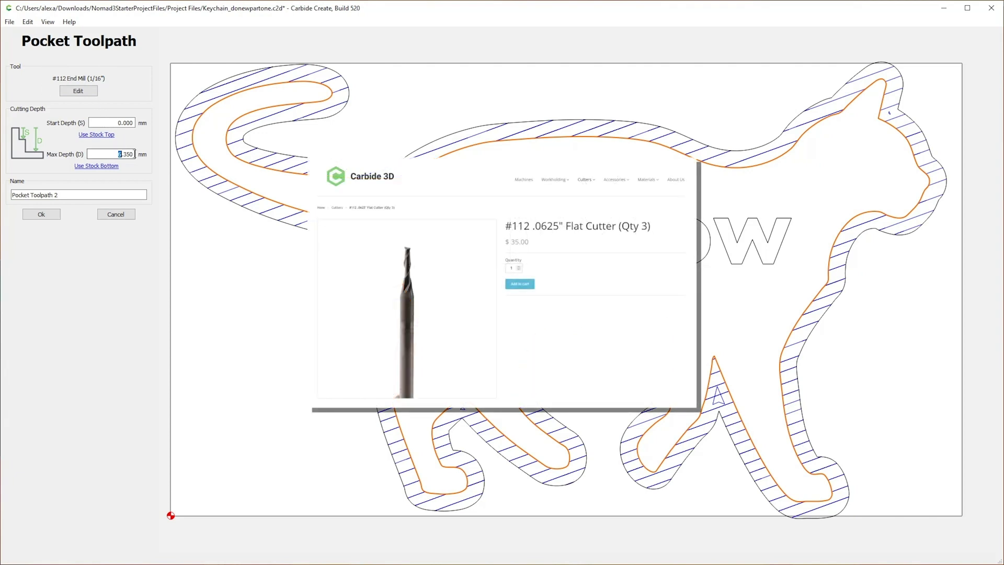
text(2)
click(49, 215)
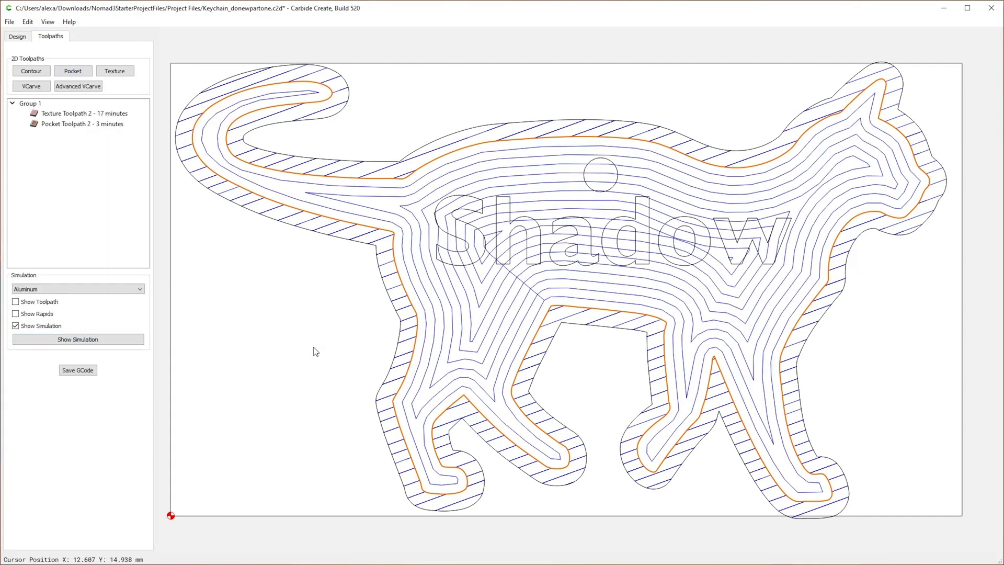
Step: Simulate the pocket and texture cuts, tilting the block into perspective, then pick Pocket Toolpath 2
click(122, 341)
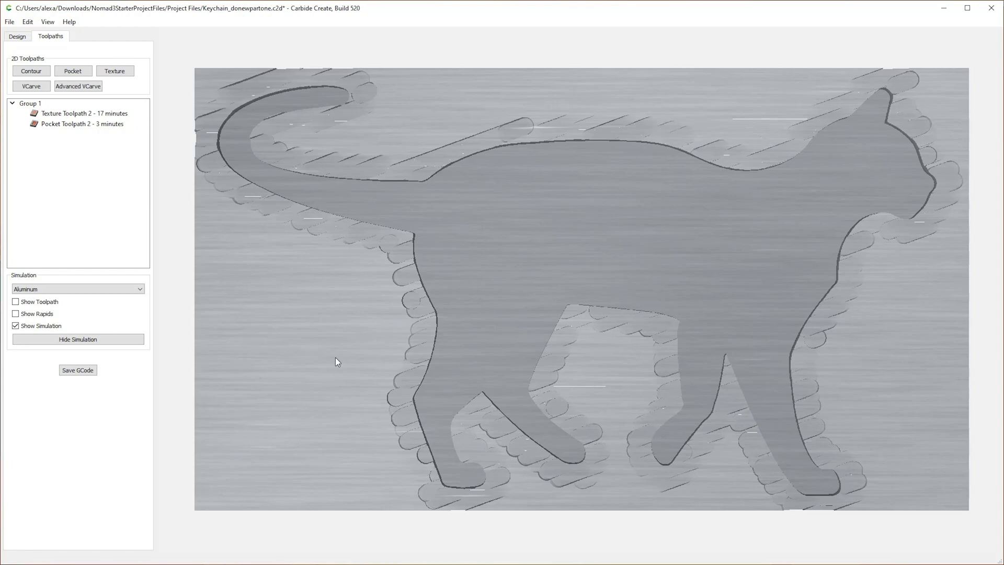
drag(342, 393, 352, 343)
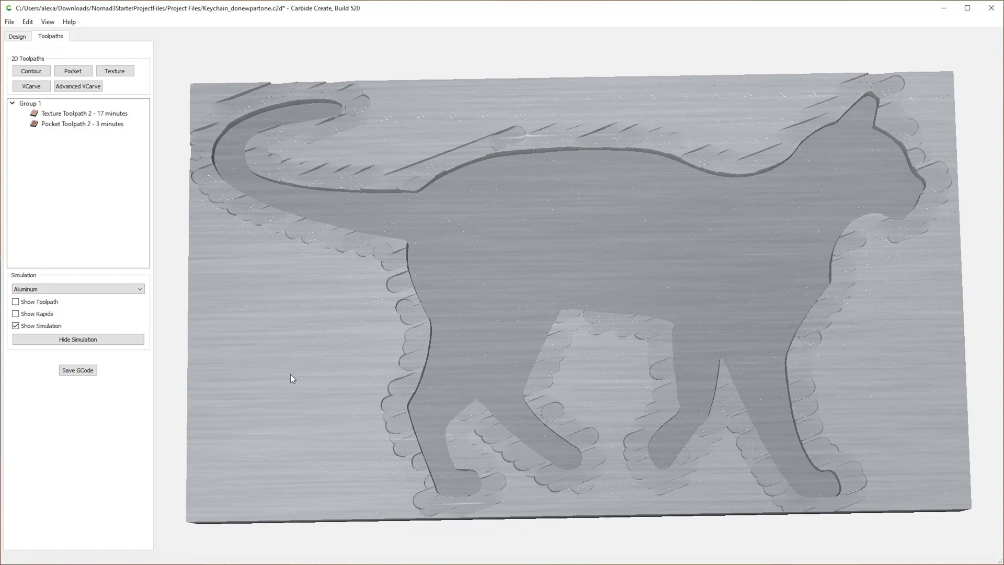
click(59, 125)
Step: Rename Pocket Toolpath 2 to 'Main animal shape' and save it
double_click(58, 126)
drag(78, 195, 11, 199)
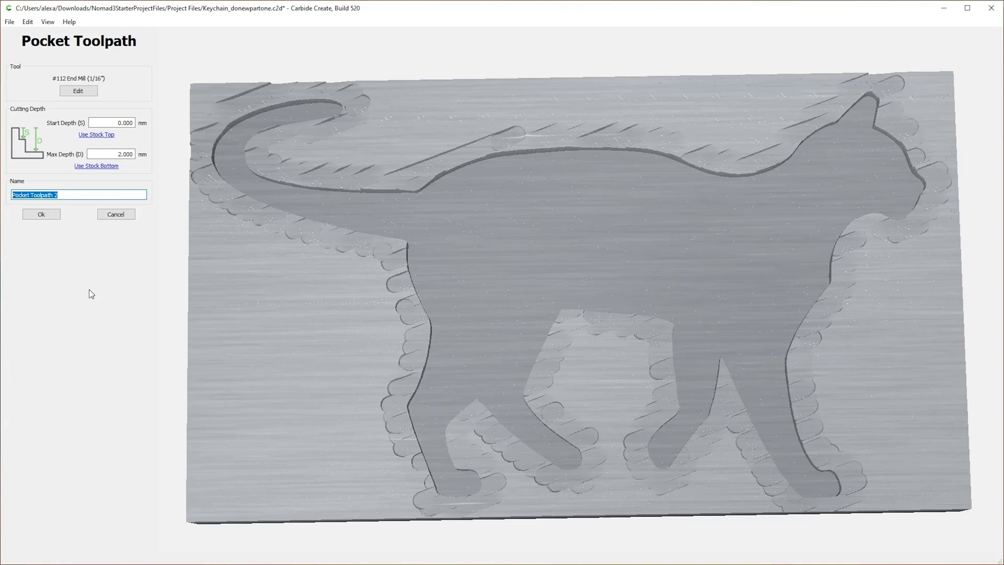
text(Main animal shape)
click(41, 215)
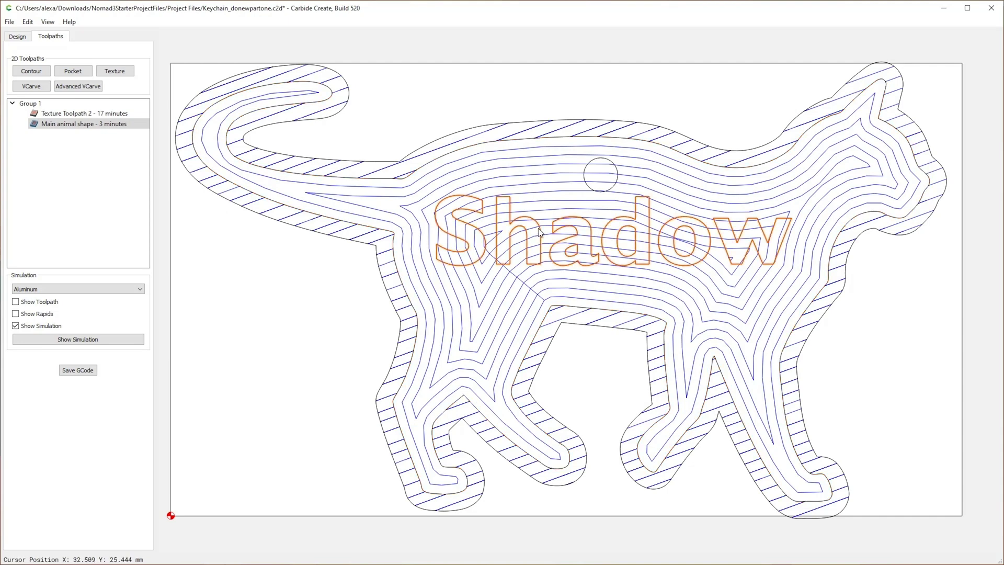
Step: Start a V-carve toolpath using the #301 90° Vee bit from the Nomad Hardwood library
click(38, 86)
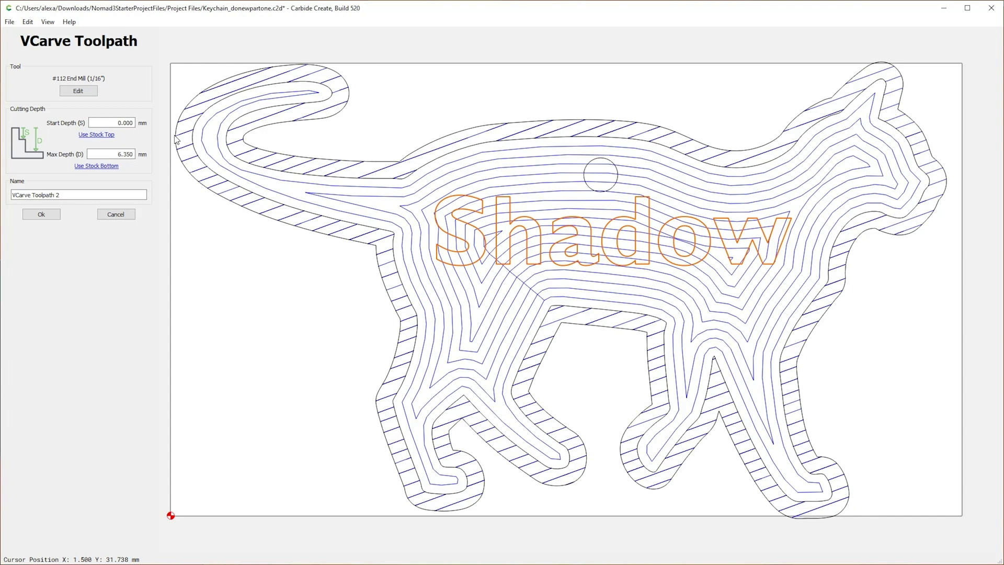
click(84, 90)
click(547, 228)
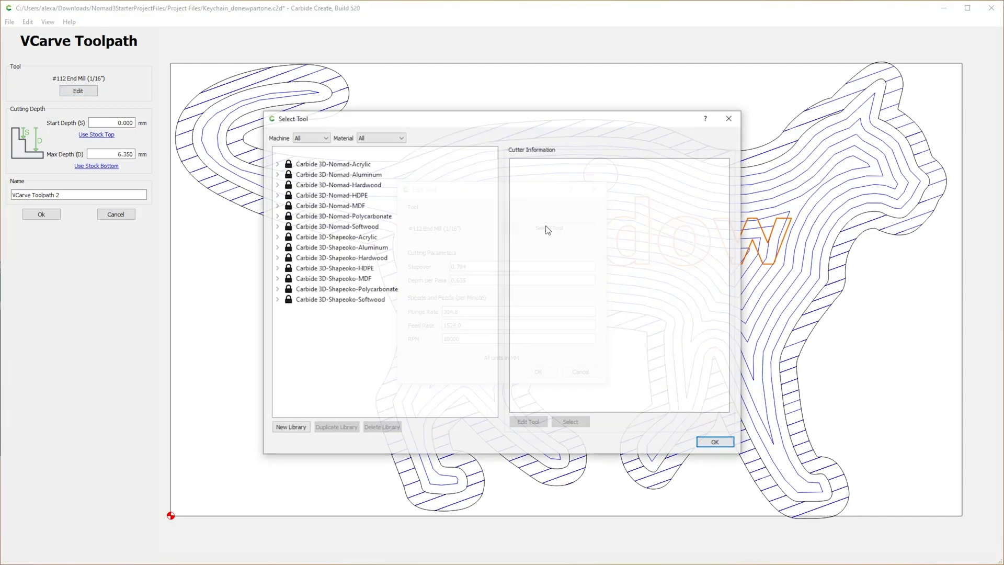
click(277, 184)
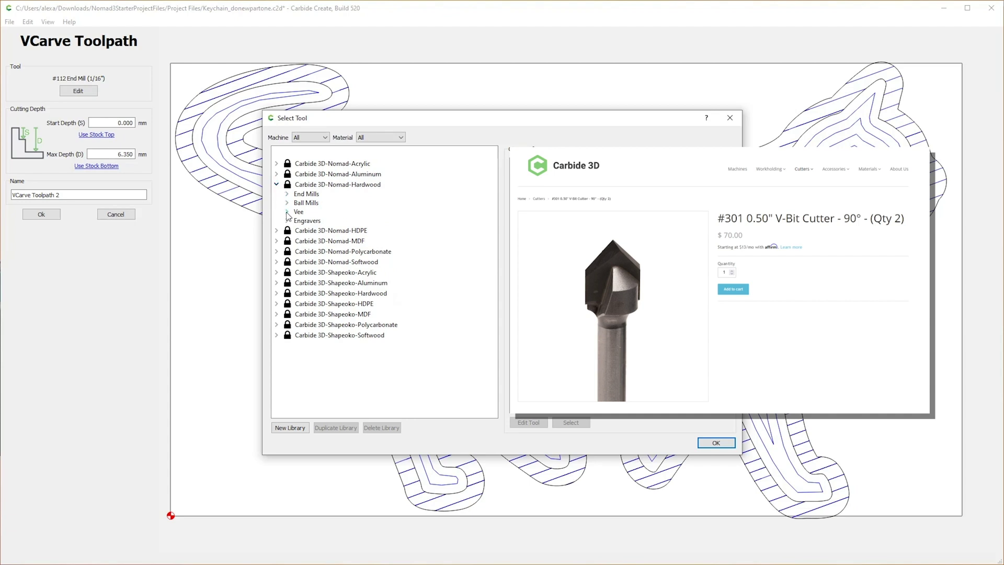
click(287, 212)
click(303, 220)
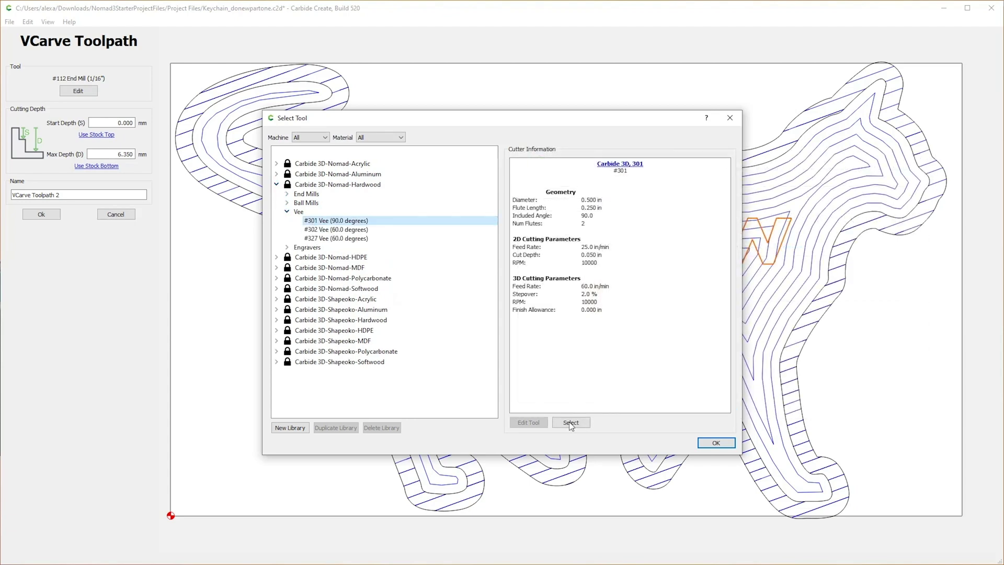
click(570, 422)
click(539, 373)
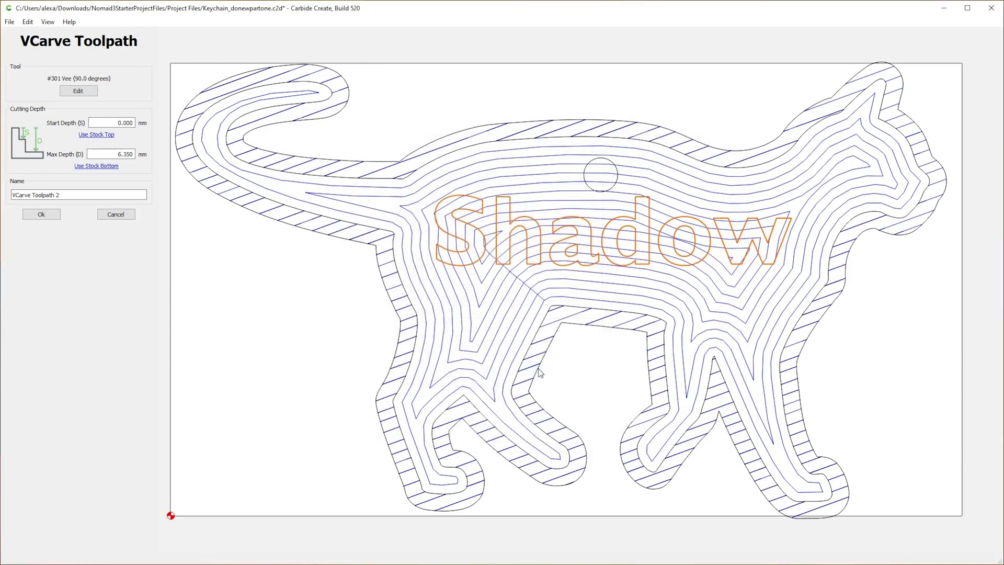
Step: Set start depth 2 and max depth 3, name the V-carve 'Shadow', and save it
drag(111, 122, 145, 122)
text(2)
drag(112, 154, 146, 156)
text(3)
drag(65, 195, 9, 195)
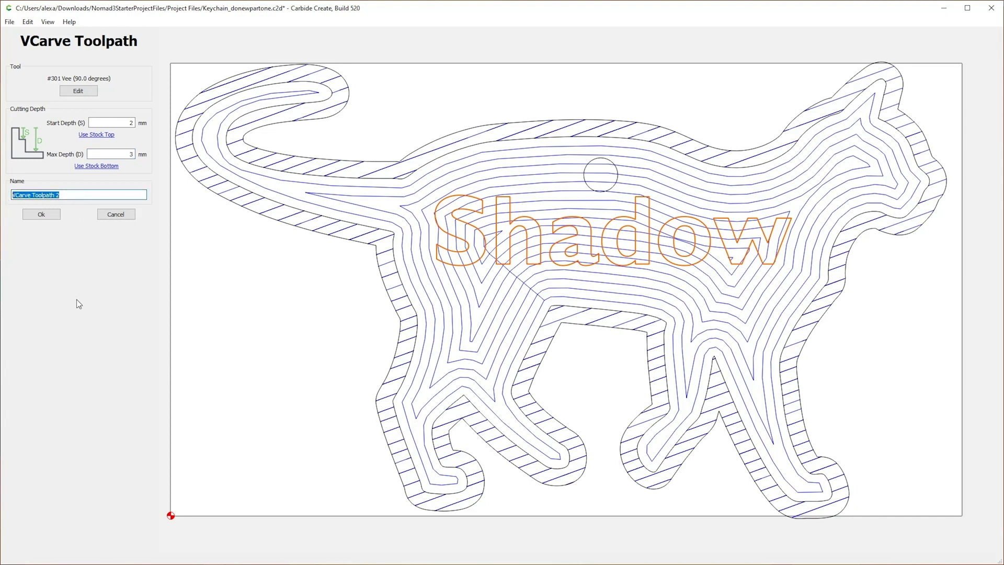
text(Shadow)
click(41, 213)
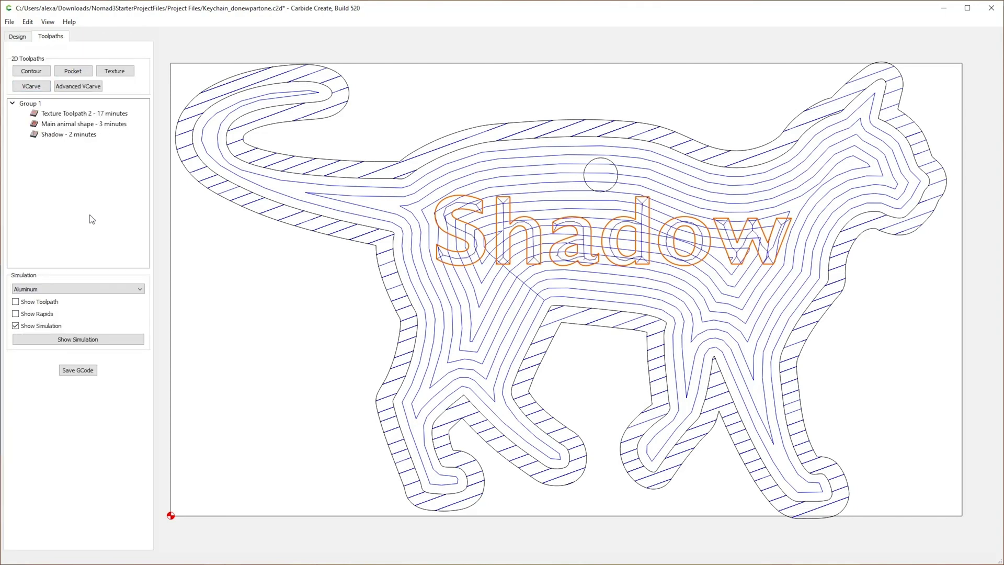
Step: Add a 'Keychain Hole' contour on the small circle, cutting from 2 to 6.4 mm deep
click(592, 178)
click(28, 73)
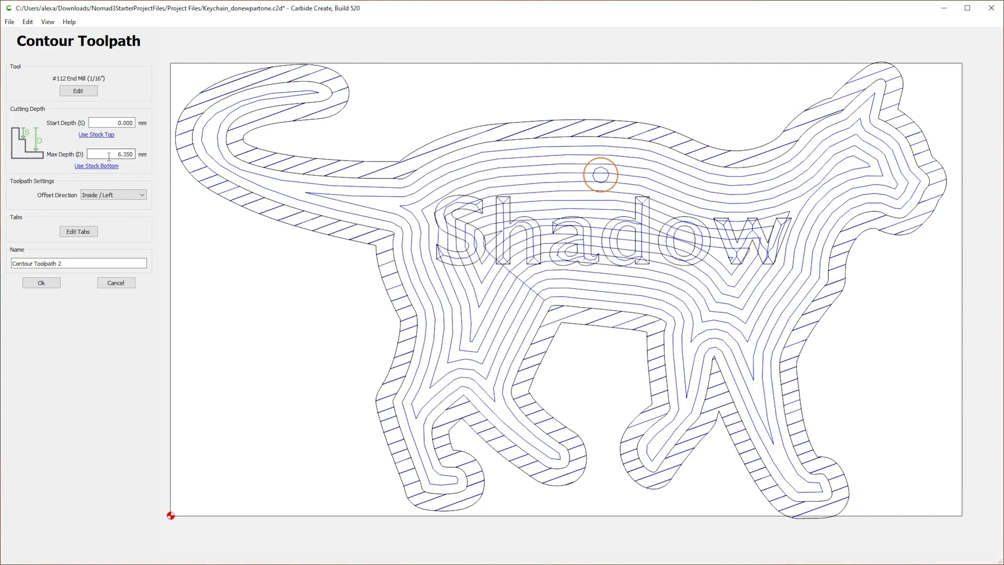
double_click(112, 123)
text(2)
double_click(113, 154)
click(68, 263)
drag(71, 265, 13, 262)
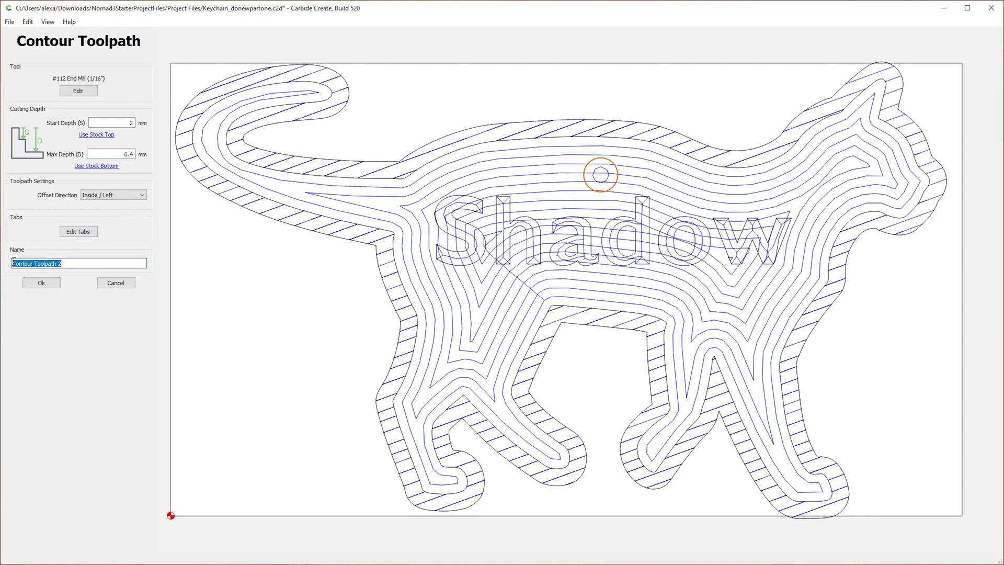
text(Keychain Hole)
click(42, 283)
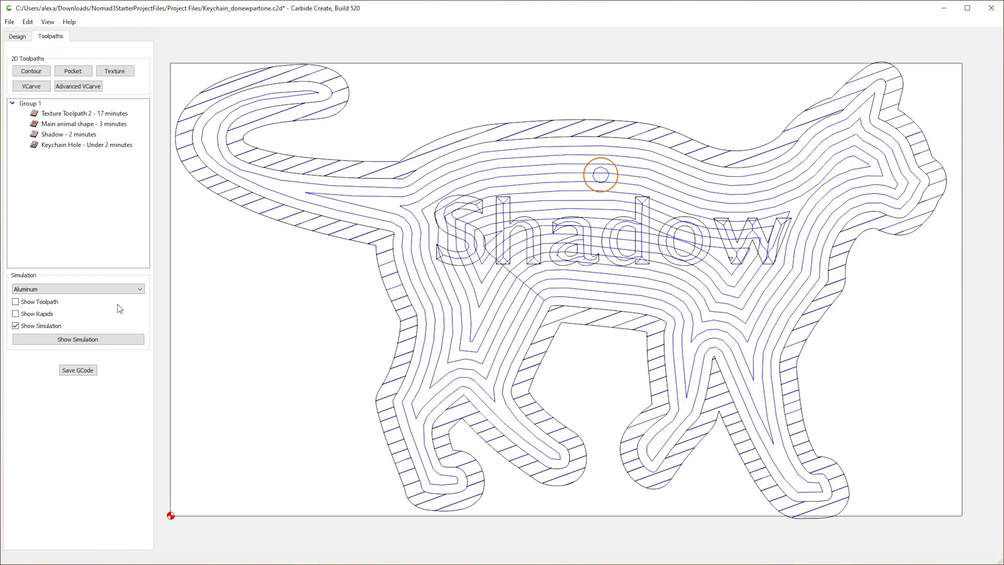
click(104, 339)
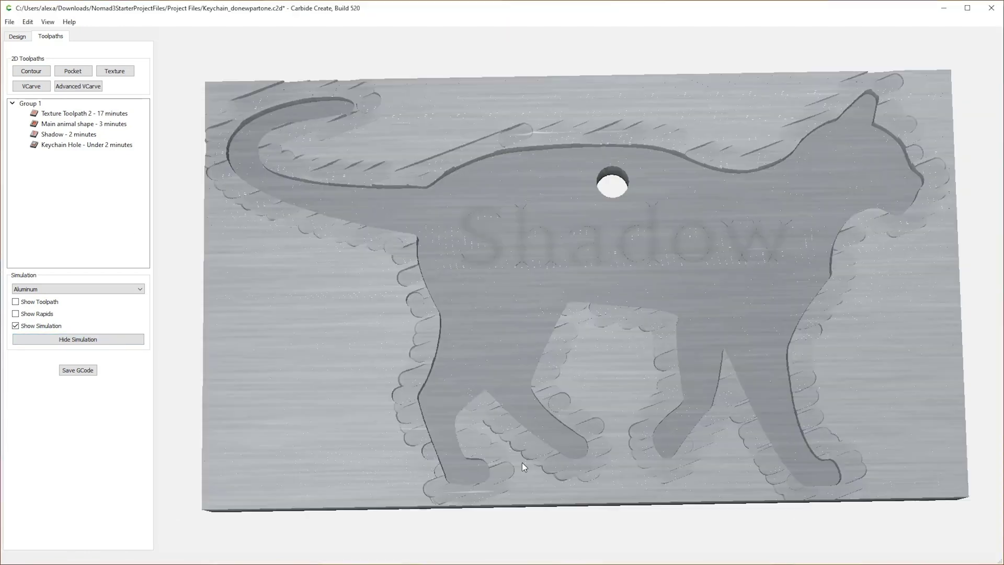
drag(521, 463, 578, 325)
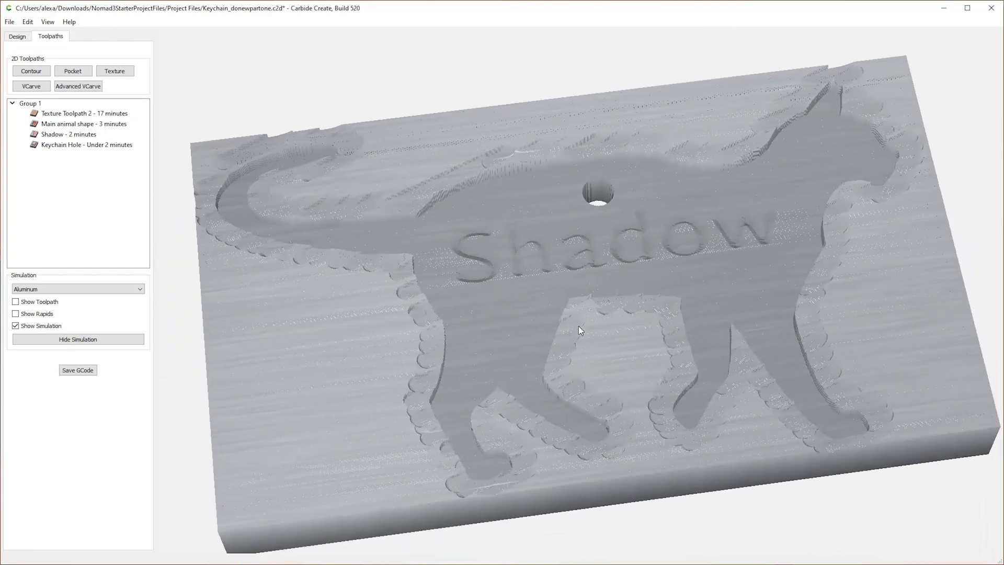
click(78, 339)
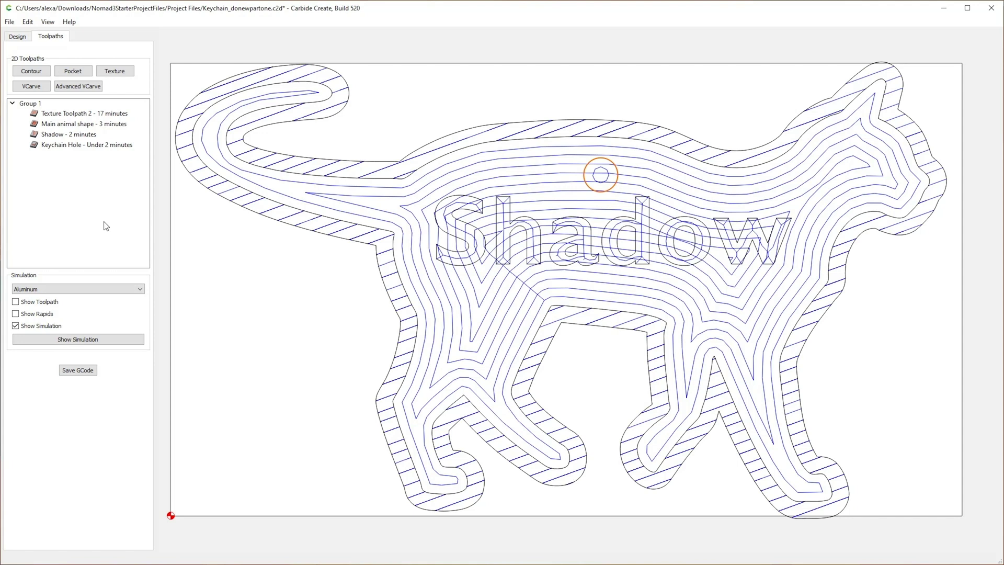
click(208, 195)
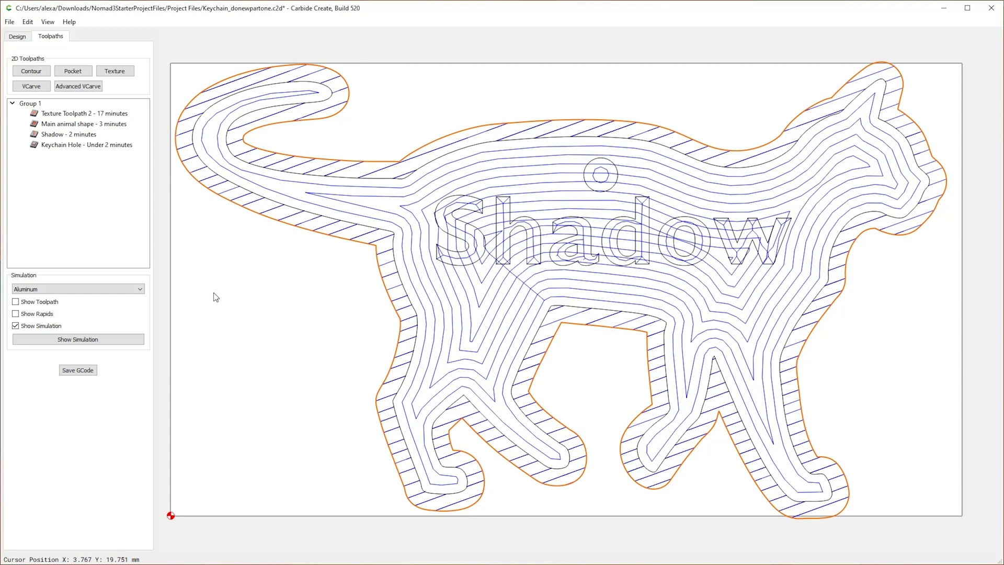
Step: Set the cat outline contour to 6.4 mm max depth, Outside / Right, and begin renaming it 'Keychain CUtp'
click(35, 71)
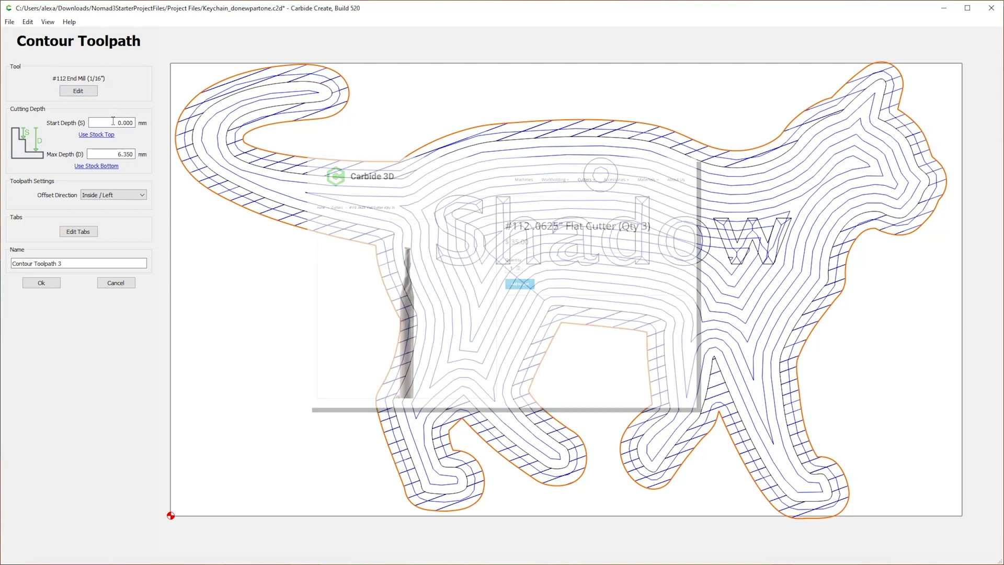
drag(115, 154, 138, 151)
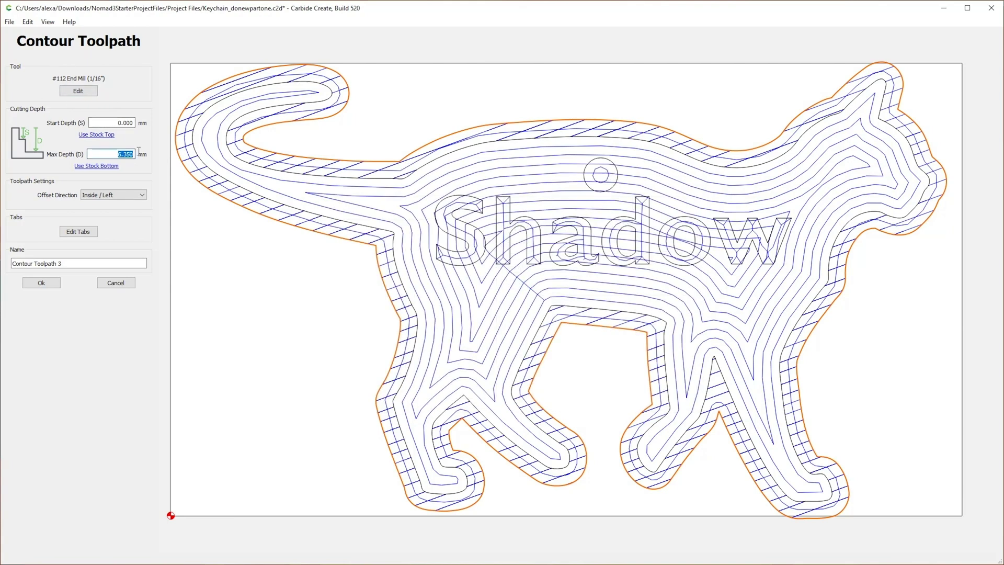
text(6.4)
click(125, 197)
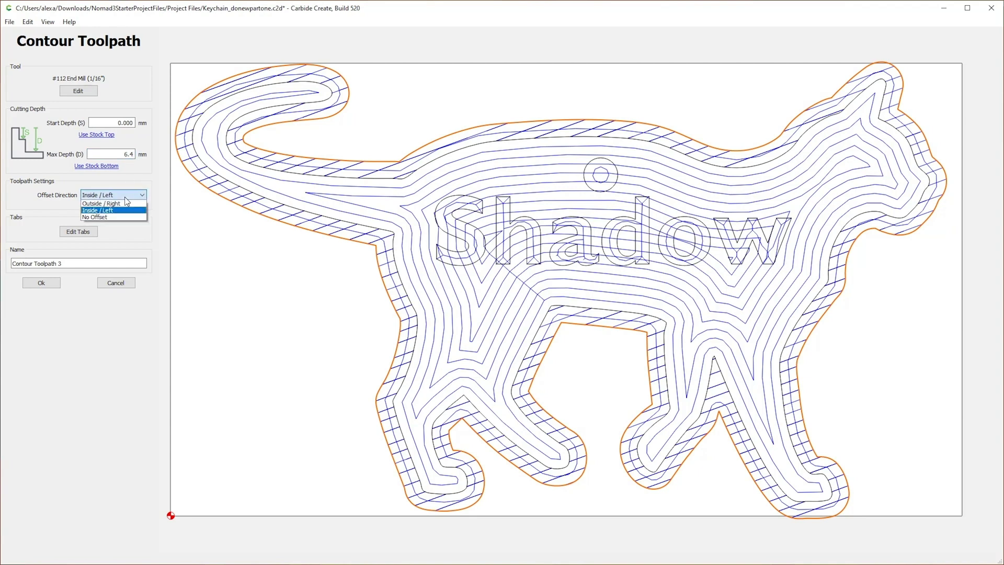
click(127, 202)
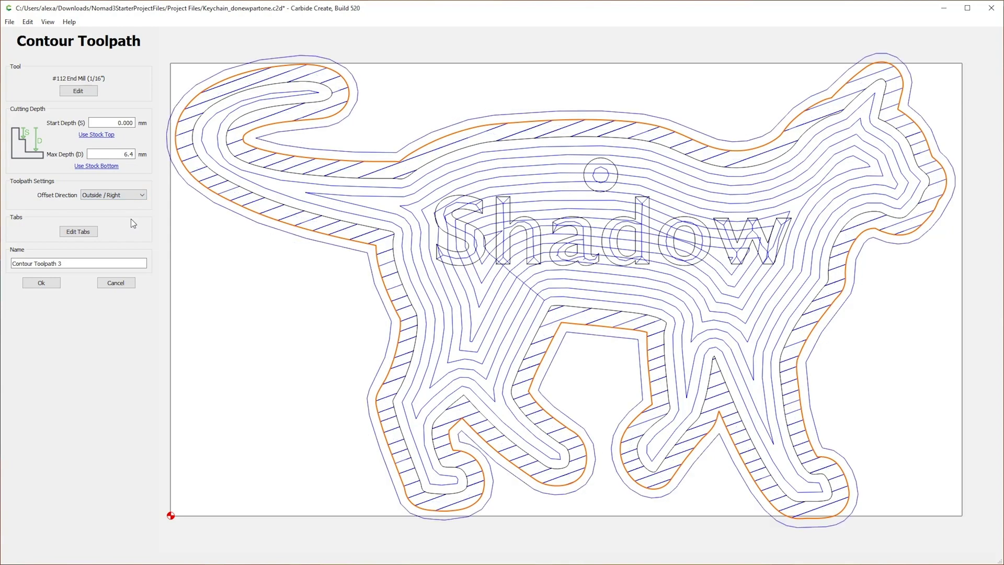
drag(78, 263, 13, 263)
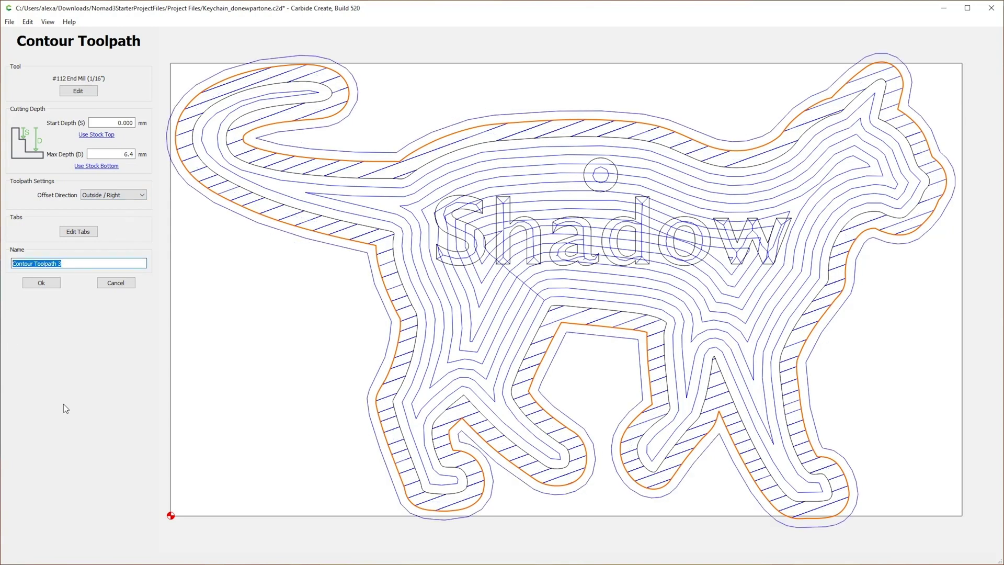
text(Keychain)
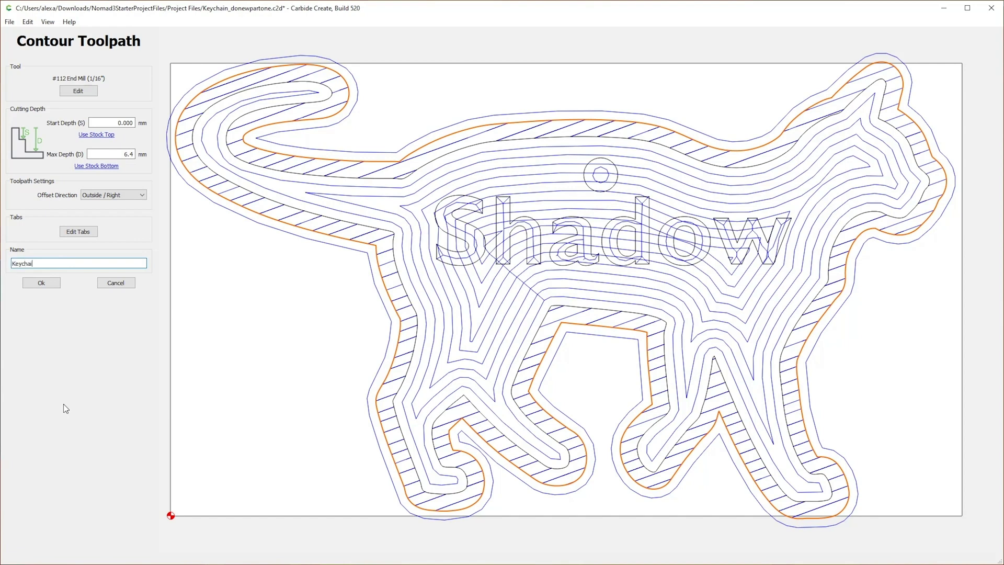